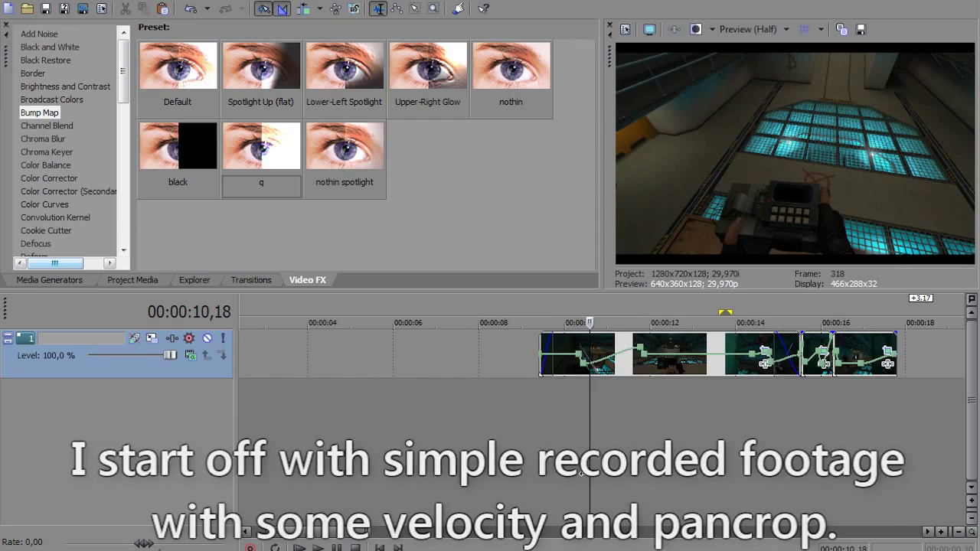
Step: Duplicate the video track and set the upper copy's compositing mode to Add
right_click(298, 371)
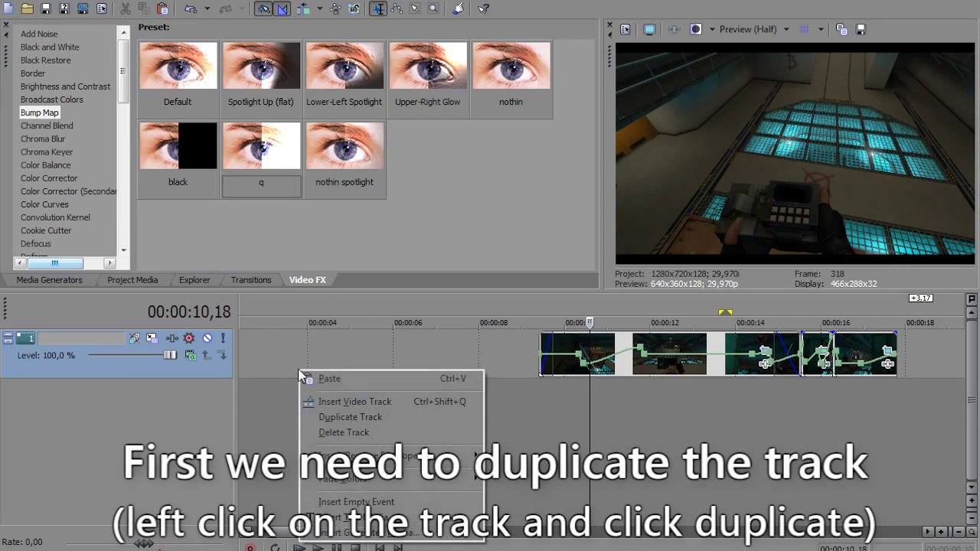
left_click(347, 419)
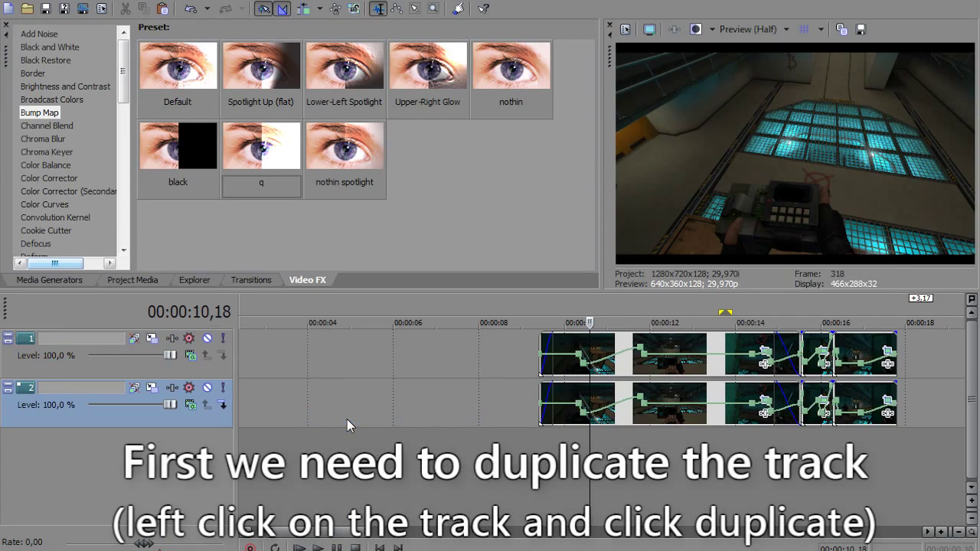
left_click(191, 356)
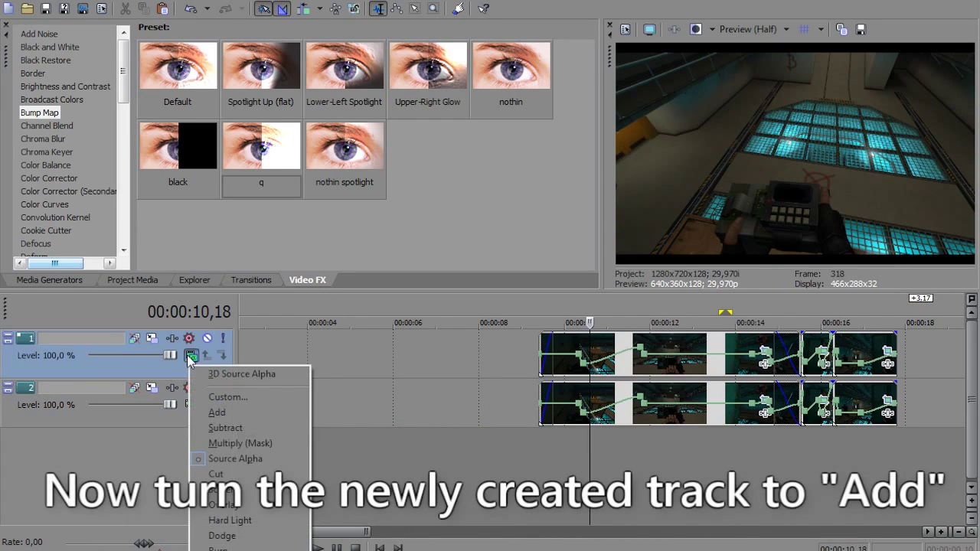
left_click(218, 411)
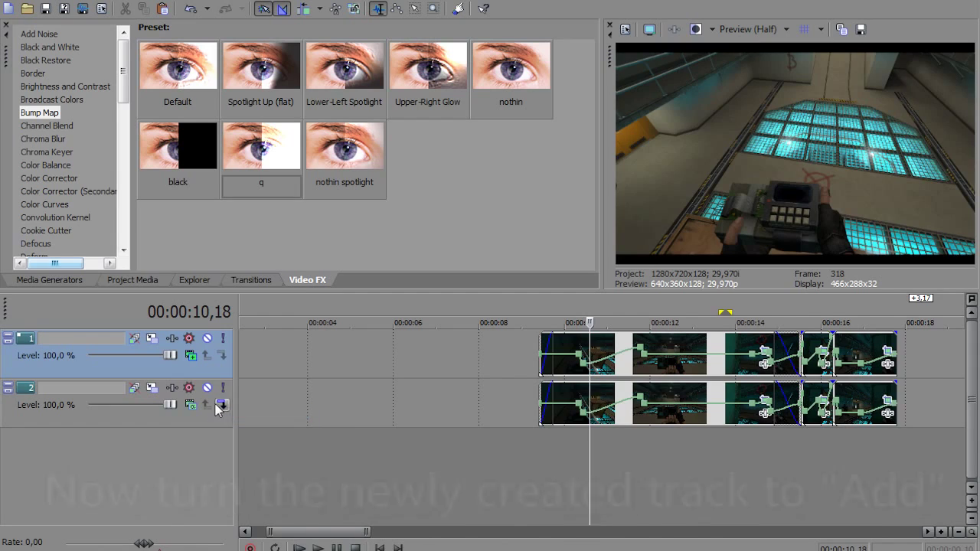
Step: Solo the upper track and apply Black Restore with the Reset to None preset and a threshold of about 0.219
left_click(223, 339)
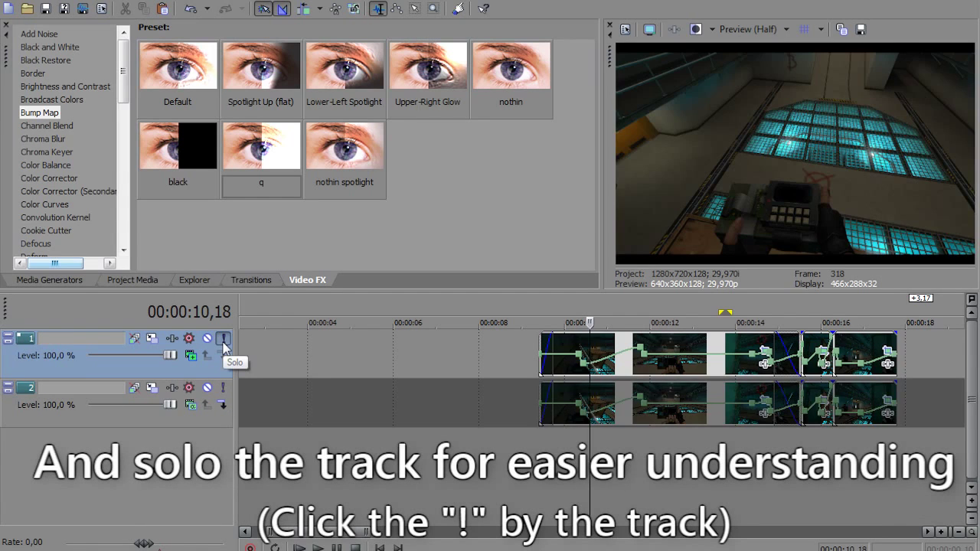
left_click(51, 49)
left_click(47, 60)
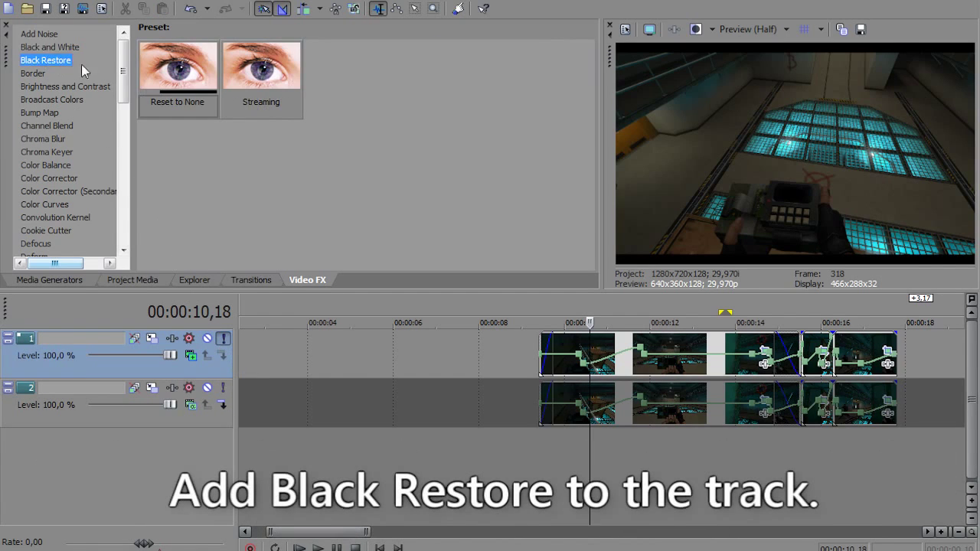
left_click_drag(163, 69, 168, 71)
left_click_drag(298, 359, 178, 371)
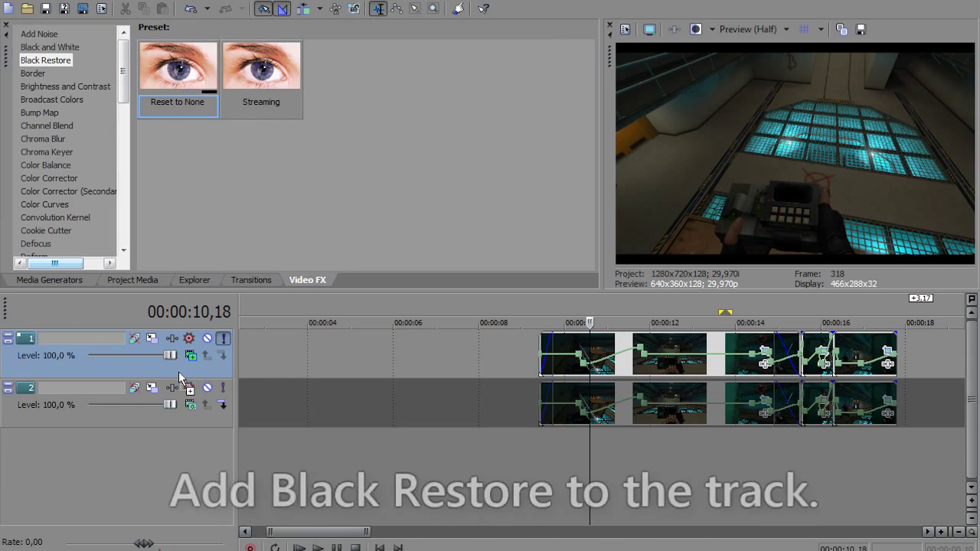
left_click_drag(265, 459, 191, 211)
left_click_drag(127, 318, 163, 324)
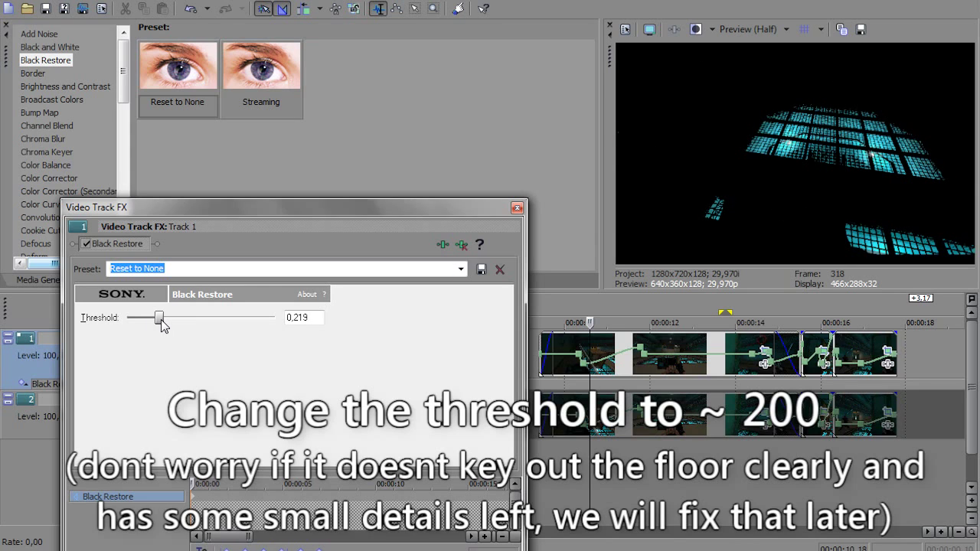
left_click(517, 209)
Step: Apply the Gaussian Blur effect with the Medium Blur preset to the upper track
scroll(71, 105, "down", 2)
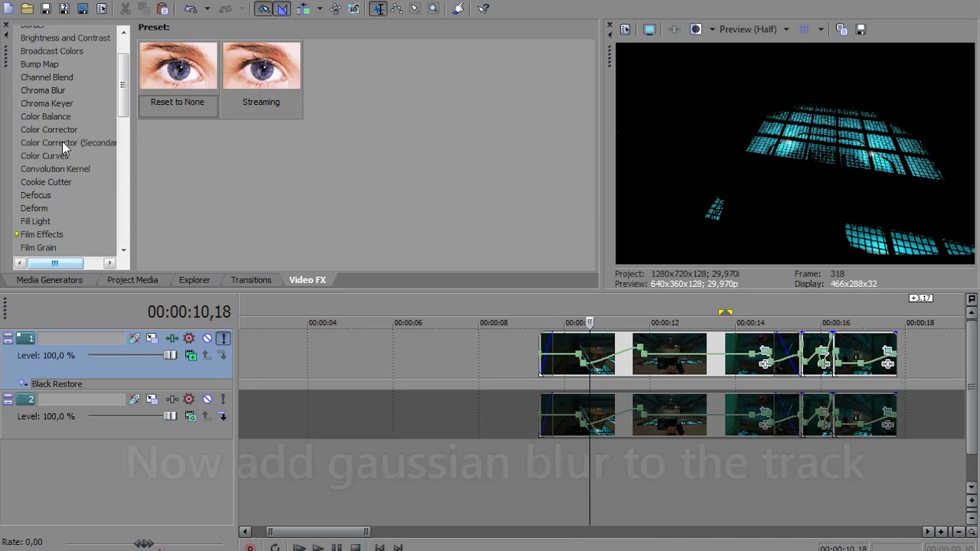
scroll(52, 178, "down", 7)
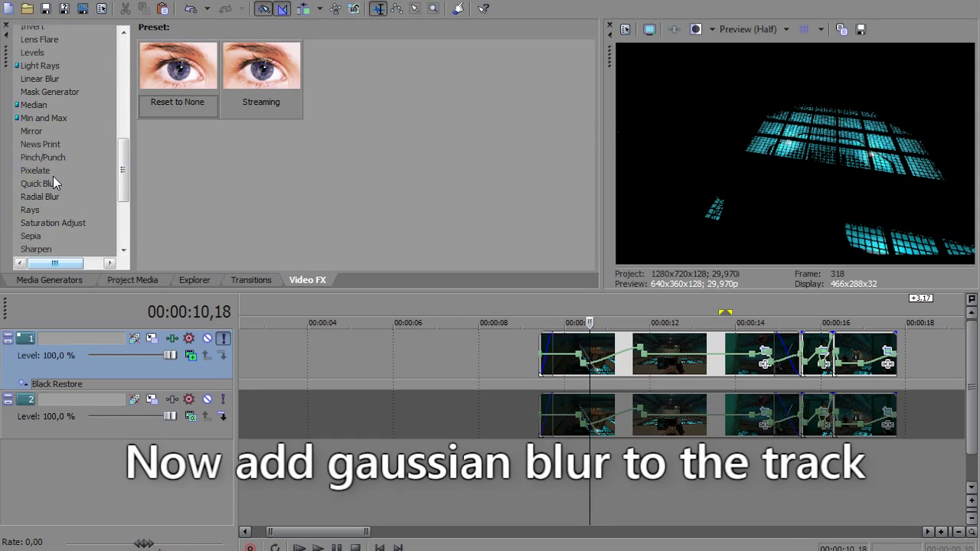
scroll(53, 176, "up", 4)
left_click(50, 106)
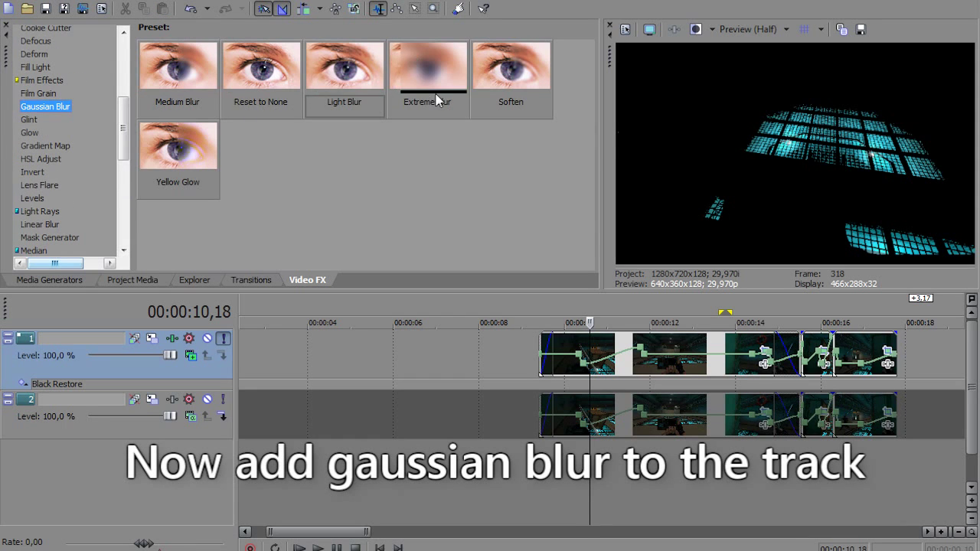
left_click(214, 77)
left_click_drag(299, 337, 300, 340)
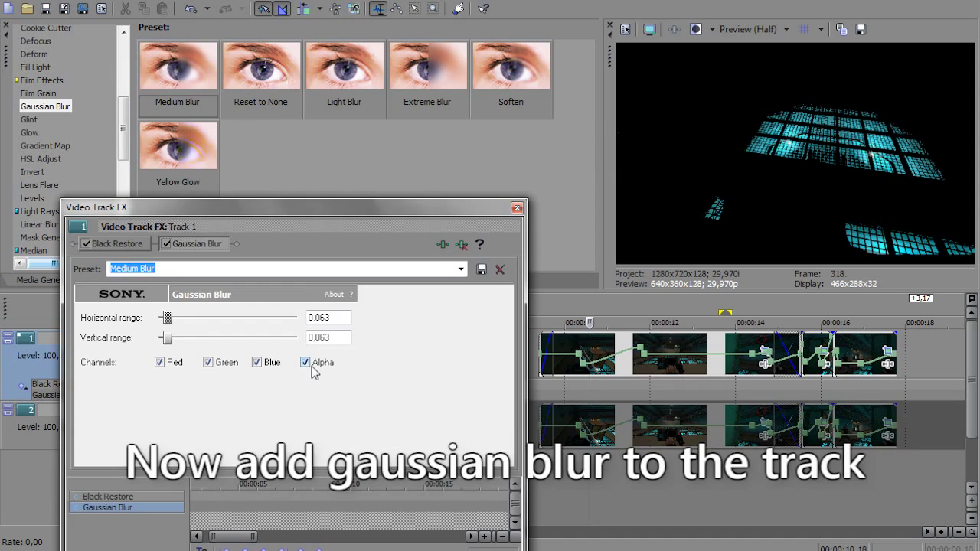
Step: Exclude the Red and Green channels from the blur and set its horizontal range to about 0.162 and vertical range to 0.100
left_click(258, 363)
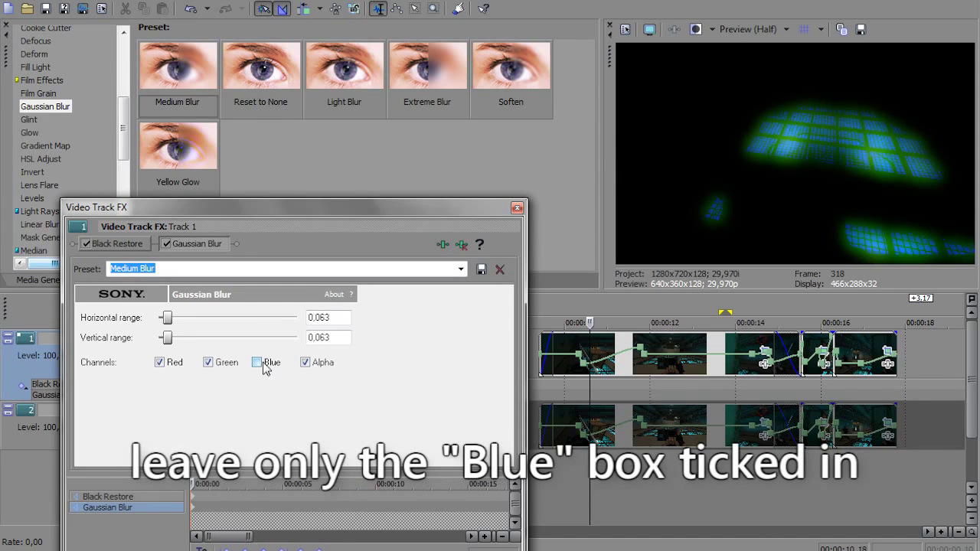
left_click(223, 366)
left_click(174, 364)
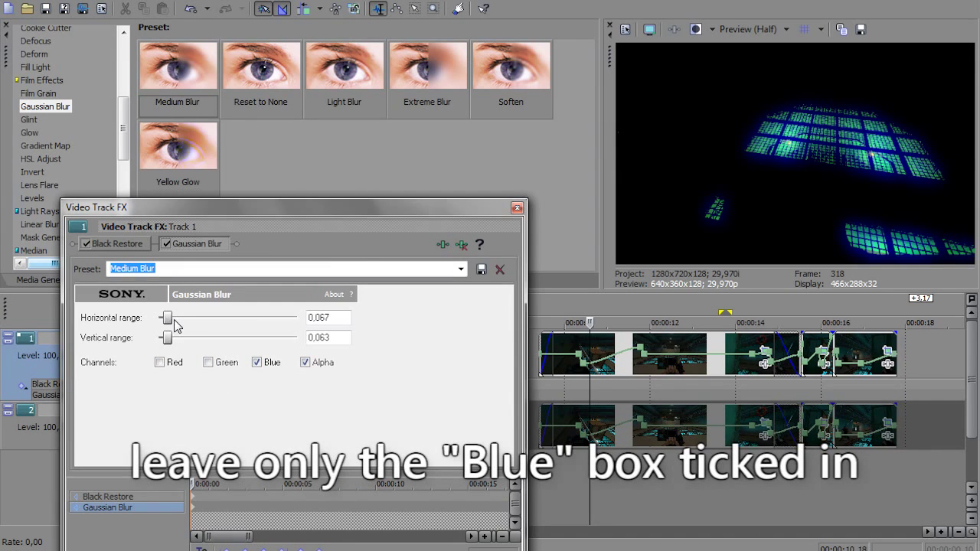
left_click_drag(173, 321, 173, 338)
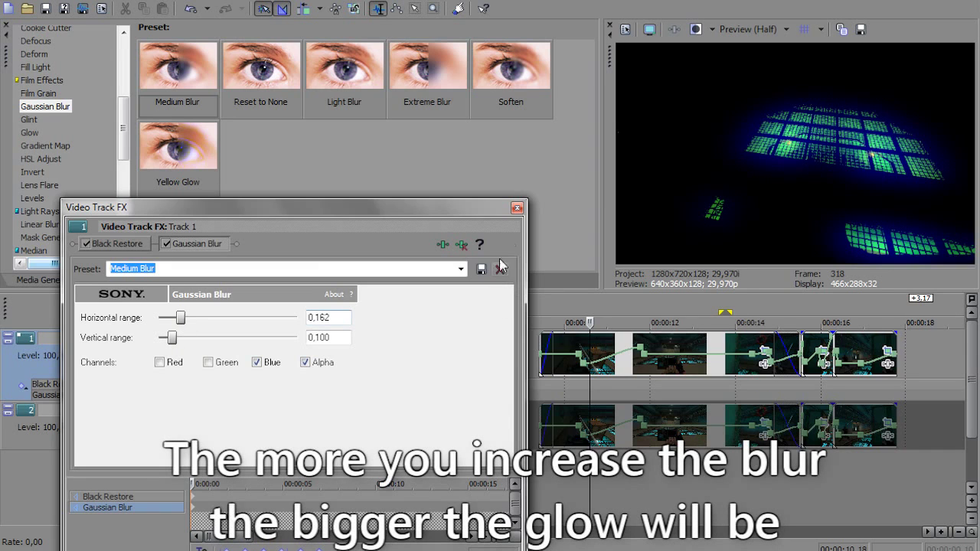
left_click(517, 209)
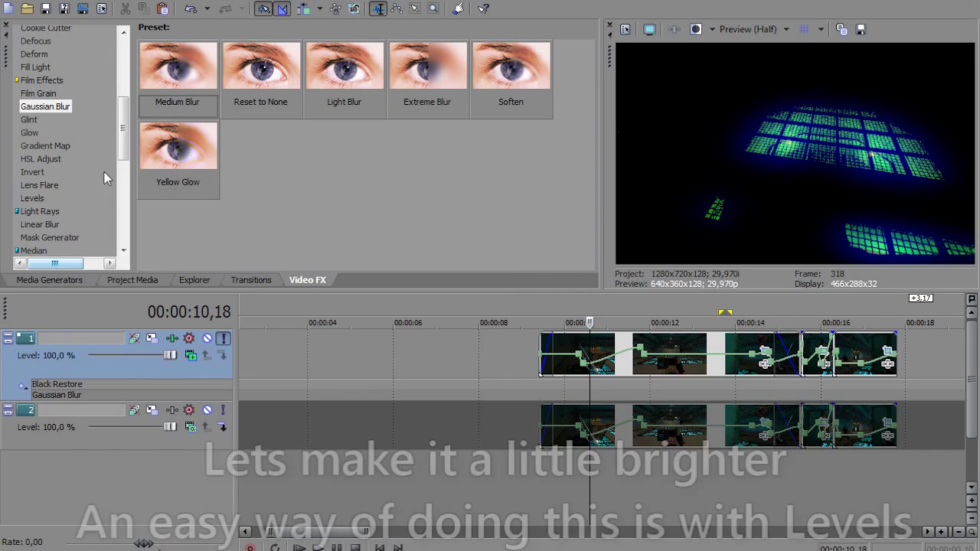
Step: Apply the Levels effect with the Brighten preset to the upper track and raise its gamma to about 1.5
left_click(32, 197)
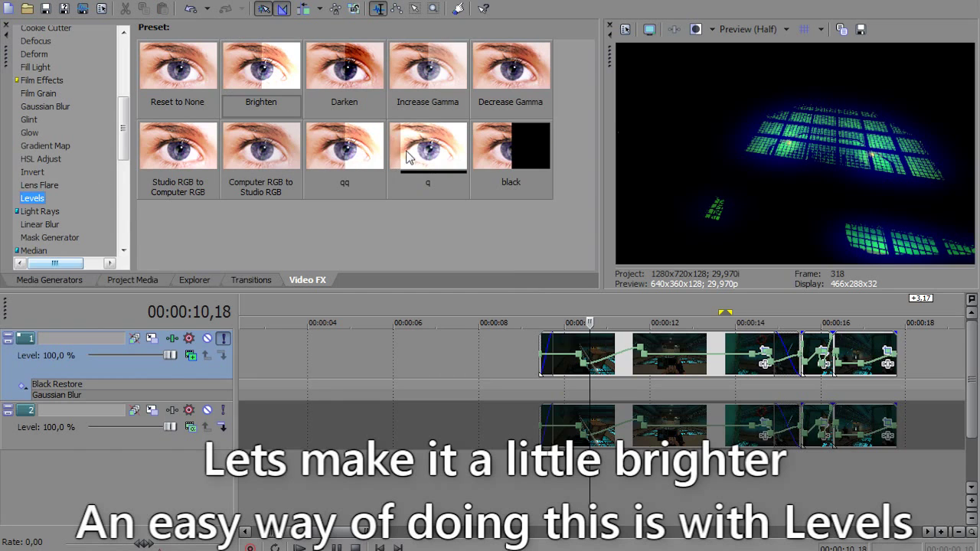
left_click_drag(261, 77, 394, 355)
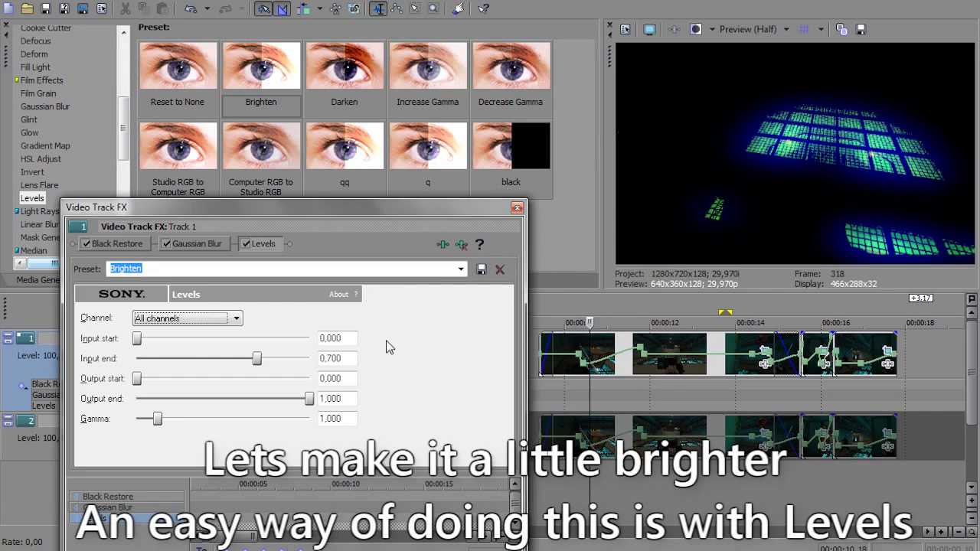
left_click_drag(160, 419, 183, 427)
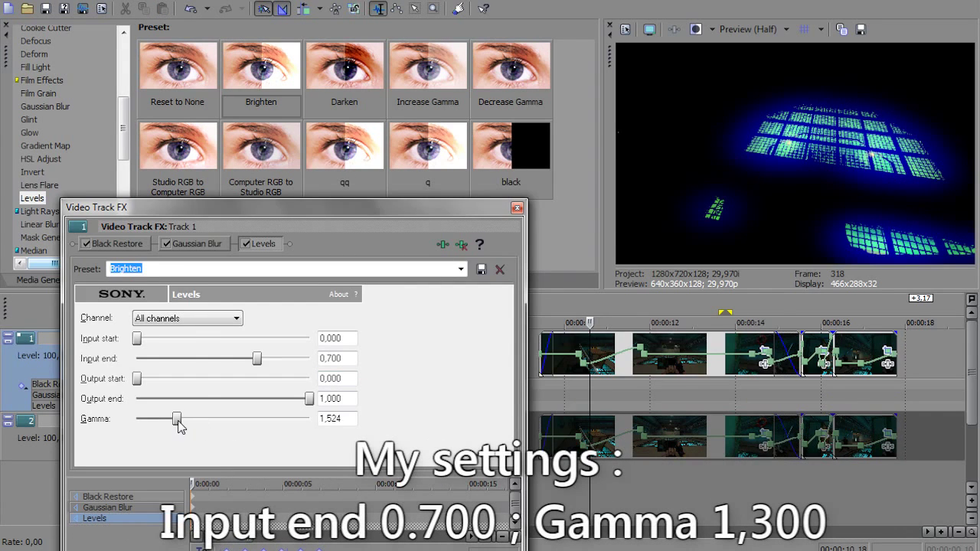
left_click(517, 209)
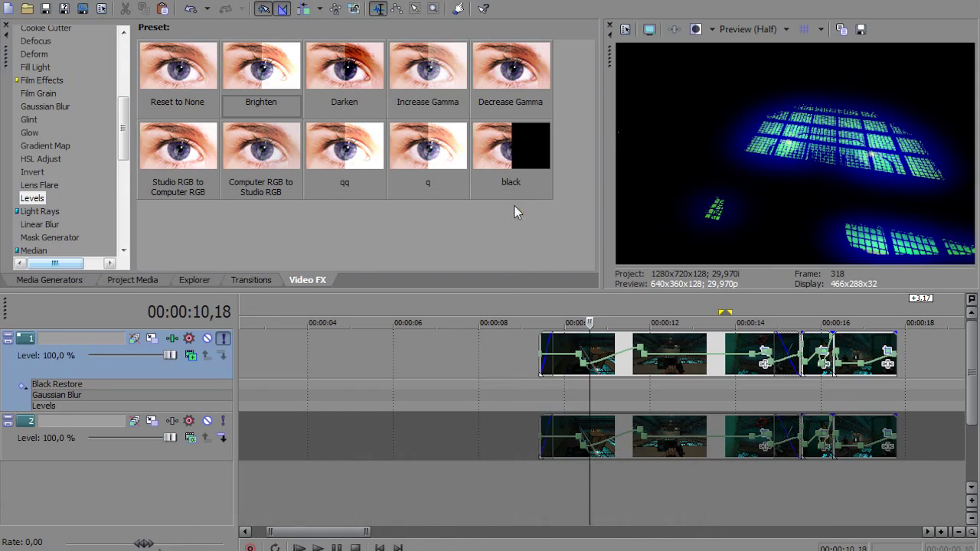
Step: Examine the glow at several points on the timeline, comparing the combined tracks with the upper track soloed
left_click(223, 341)
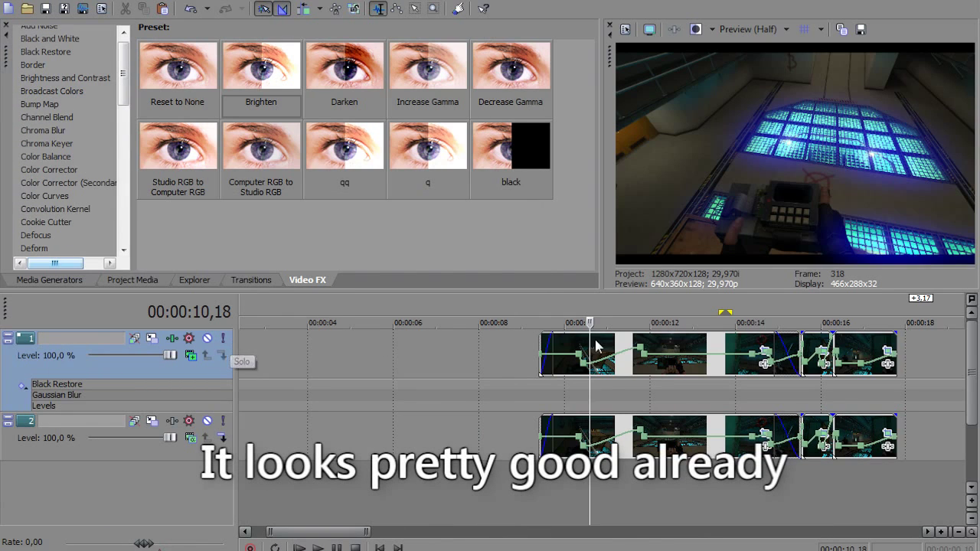
left_click(631, 390)
left_click(655, 403)
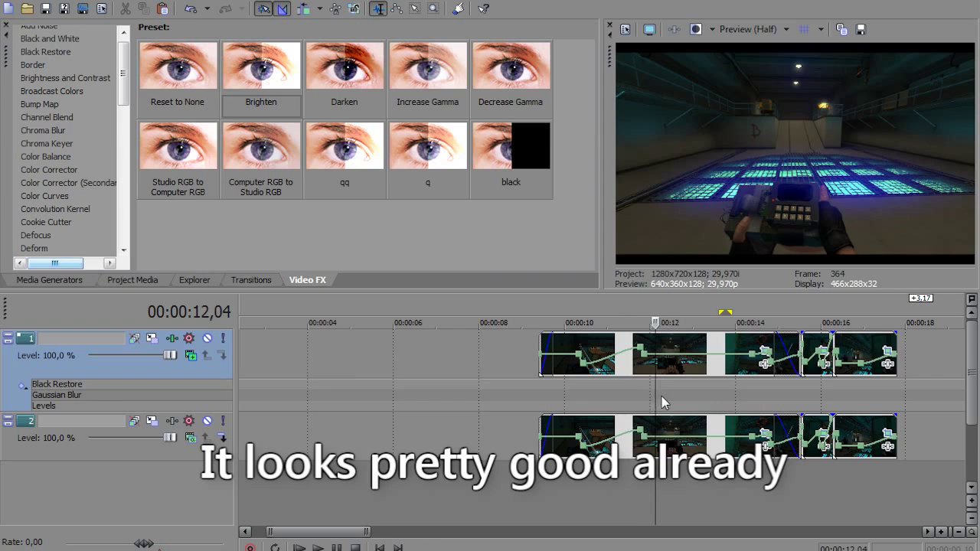
left_click(695, 397)
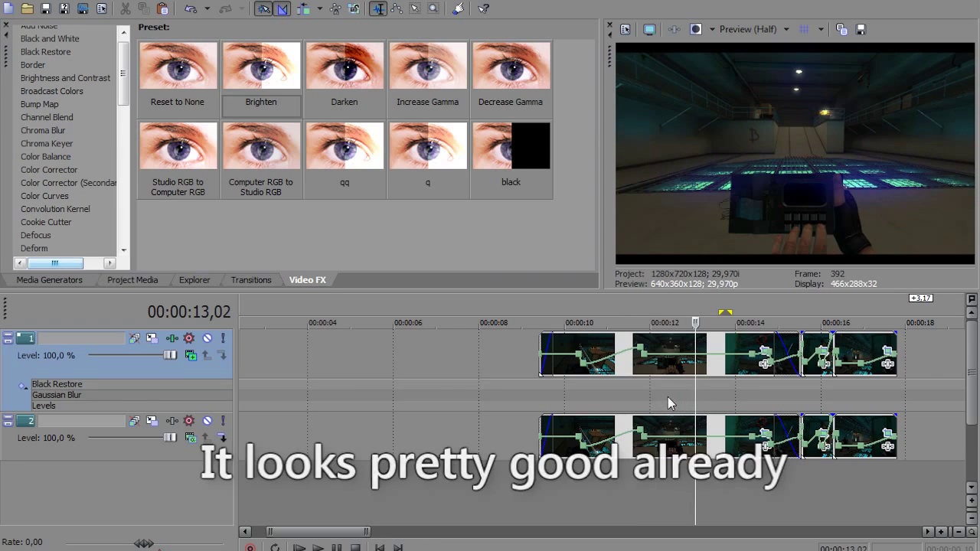
left_click(223, 342)
left_click(736, 383)
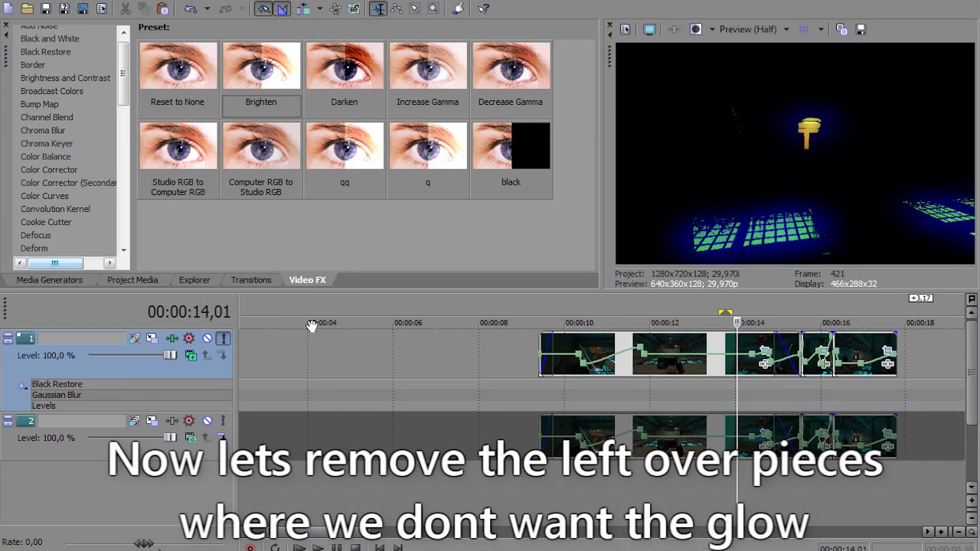
left_click(223, 341)
left_click(607, 391)
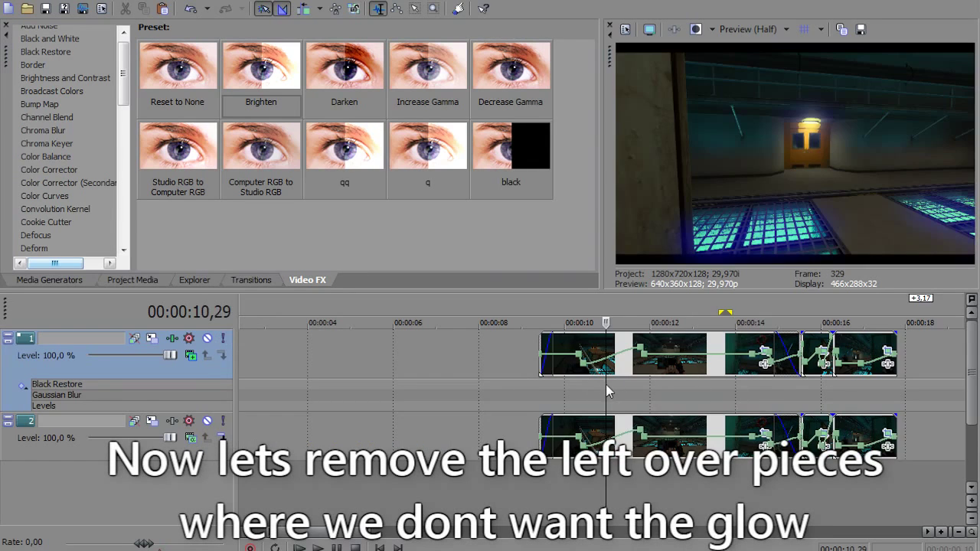
Step: Move the playhead to 00:00:11,11 and apply Chroma Keyer with the Blue Screen preset to the upper track
left_click(622, 390)
scroll(62, 86, "down", 1)
left_click(55, 117)
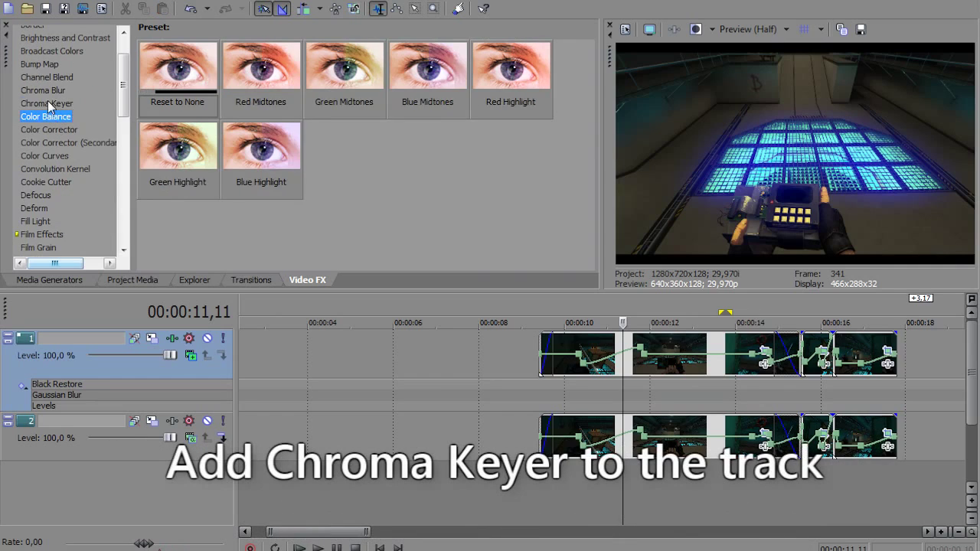
left_click(48, 103)
left_click_drag(184, 88, 158, 397)
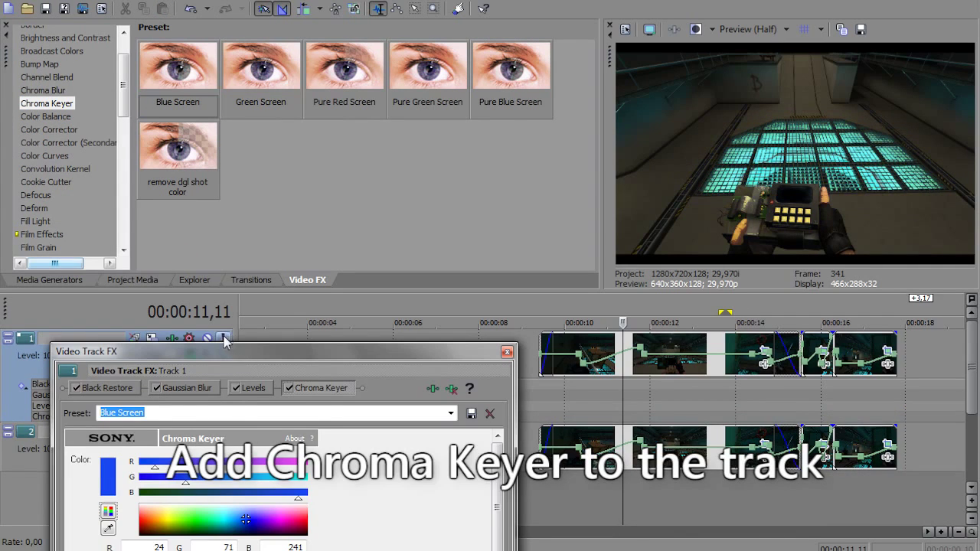
Step: Solo the upper track and move Chroma Keyer to the start of its effect chain
left_click_drag(245, 353, 538, 277)
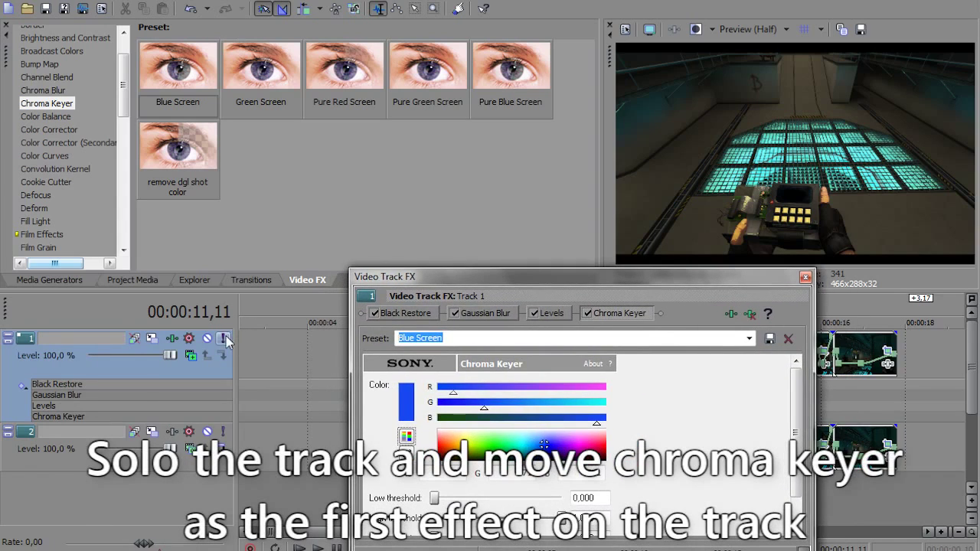
left_click(224, 338)
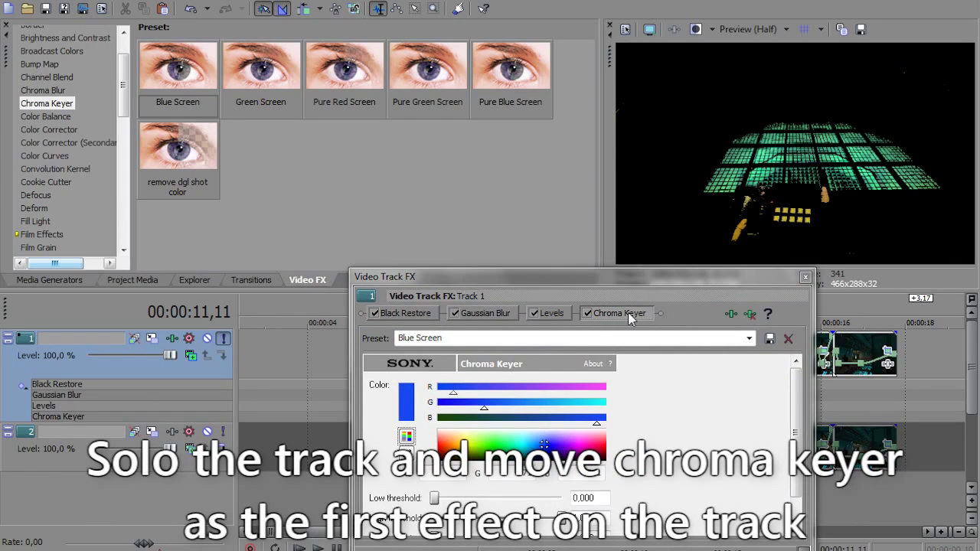
left_click_drag(630, 318, 373, 314)
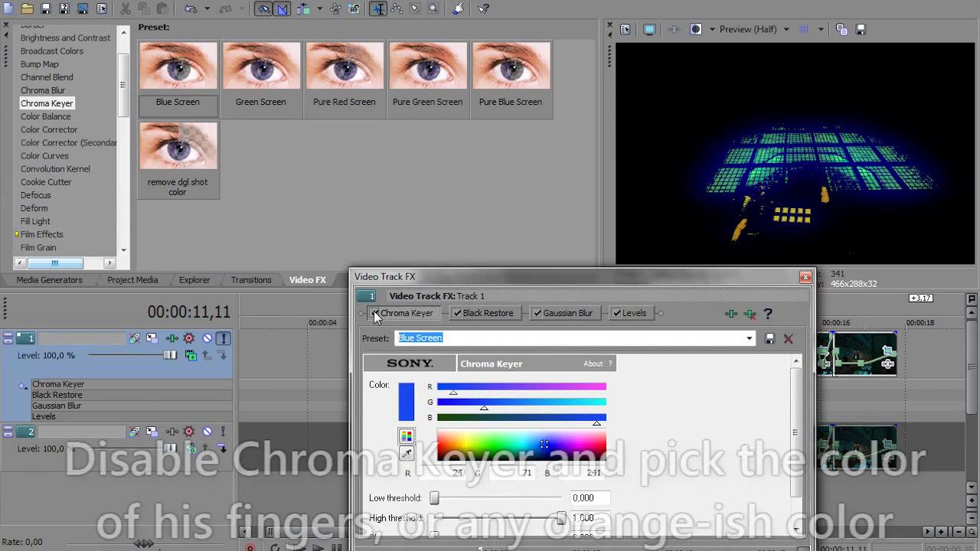
Step: With Chroma Keyer briefly disabled, sample the orange finger colour from the preview, and re-enable it with a low threshold of about 0.187
left_click(374, 313)
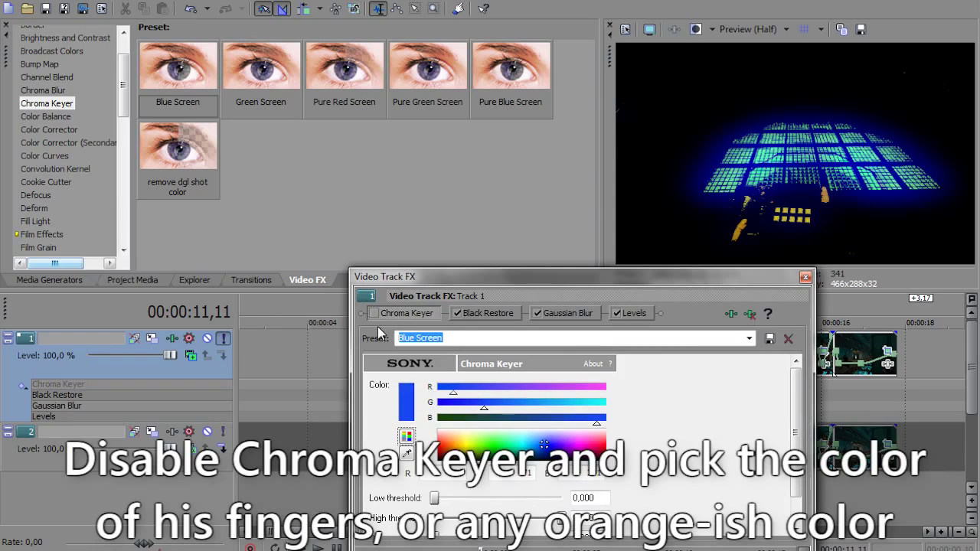
left_click(406, 453)
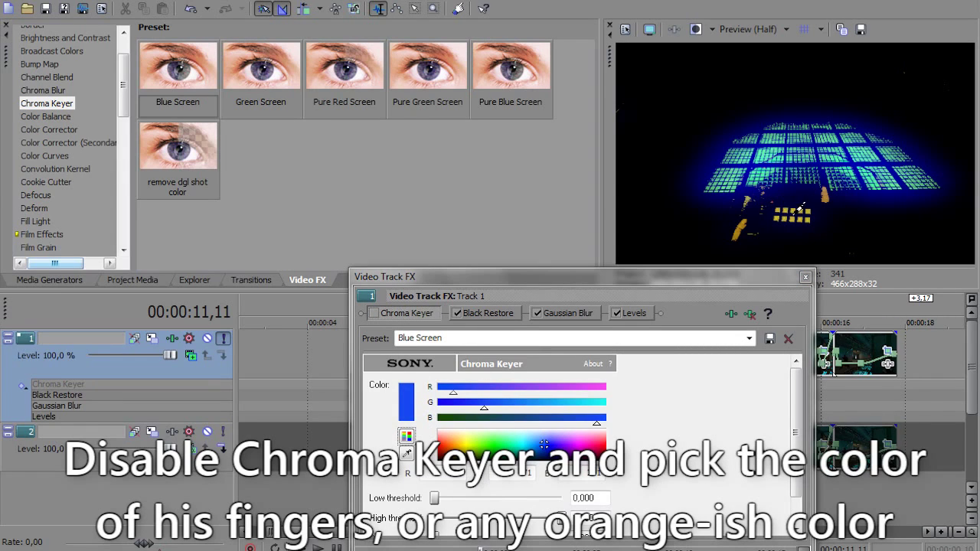
left_click(740, 221)
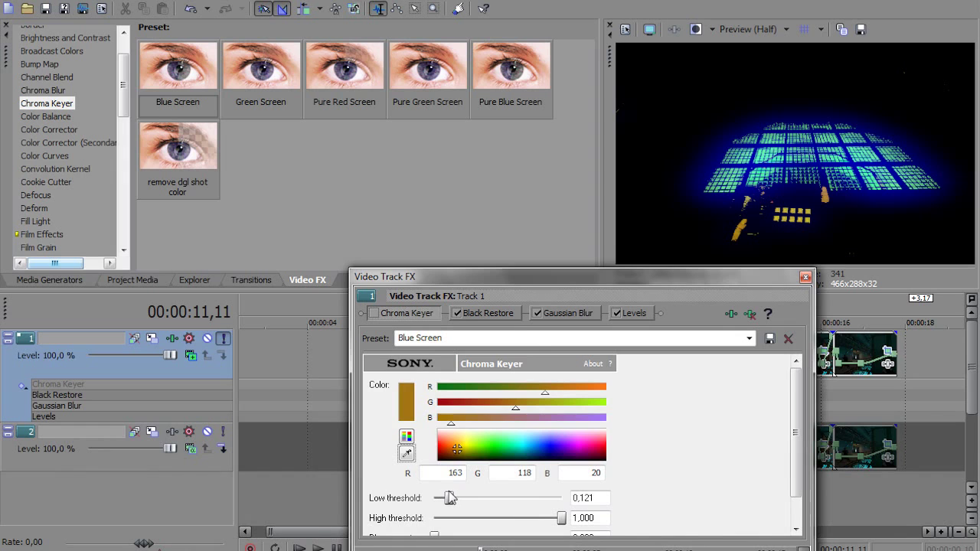
left_click(375, 314)
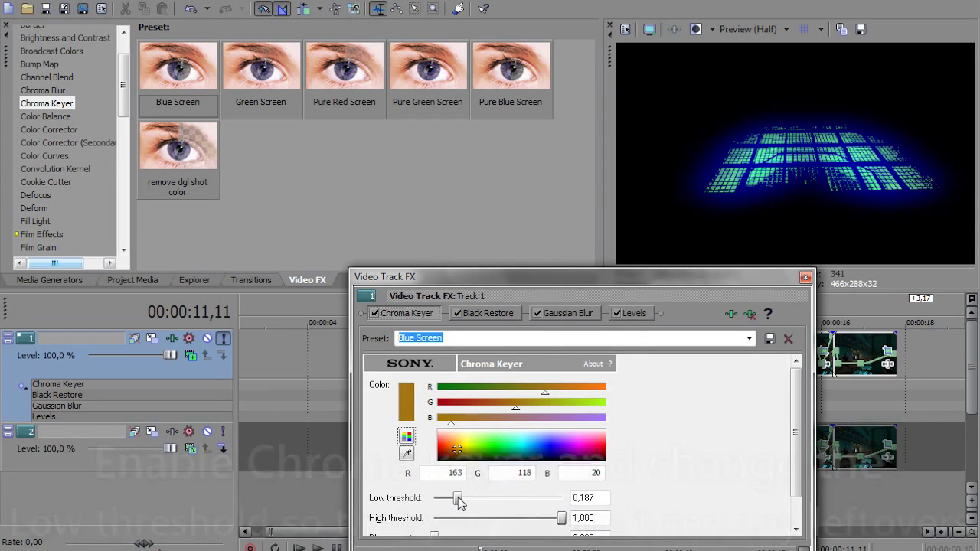
Step: Lower the Black Restore threshold to about 0.146
left_click(481, 313)
mouse_move(441, 390)
left_mouse_down()
mouse_move(429, 389)
mouse_move(439, 392)
left_mouse_up()
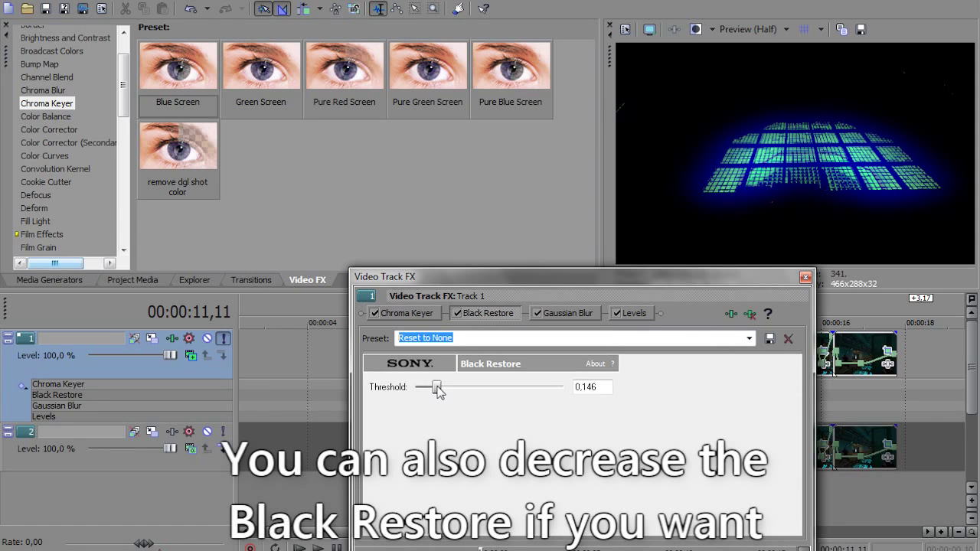
Step: Unsolo the upper track and check the combined glow at several moments of the footage, ending on the pistol shot at 00:00:15,16
left_click(223, 338)
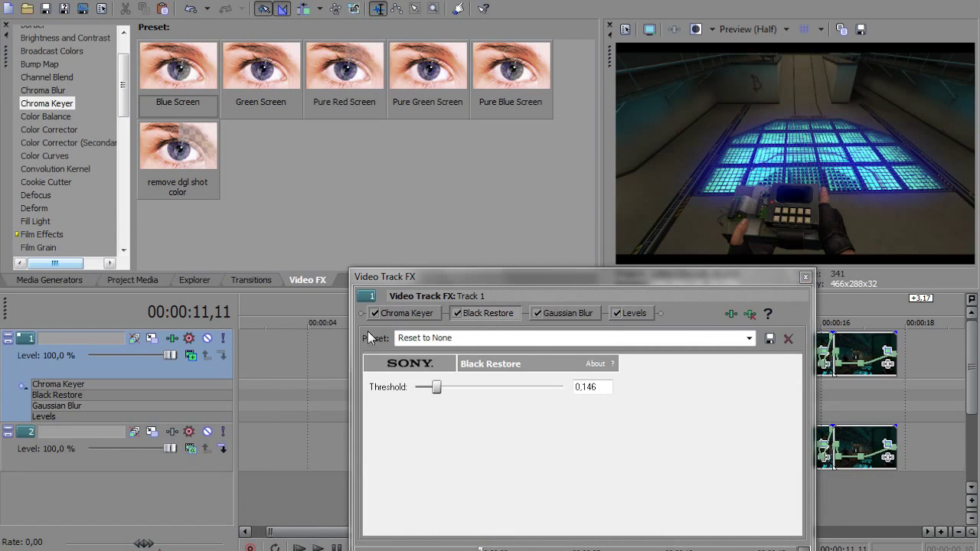
left_click(806, 278)
left_click(642, 498)
left_click(684, 504)
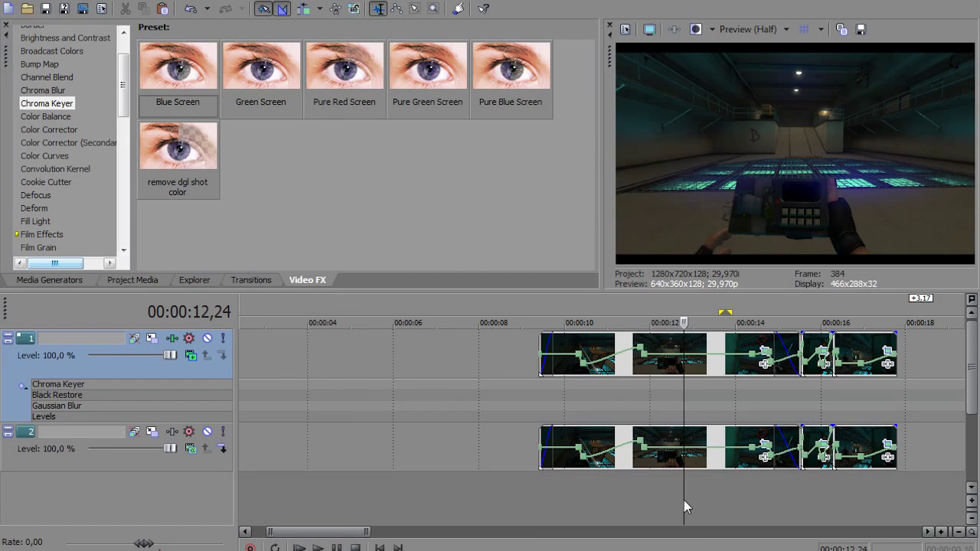
left_click(821, 507)
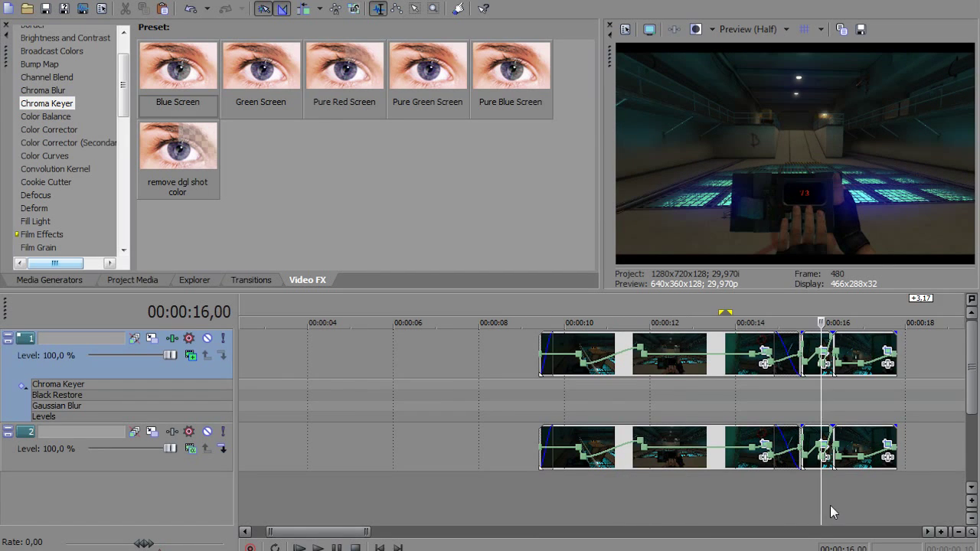
left_click(804, 503)
left_click(803, 503)
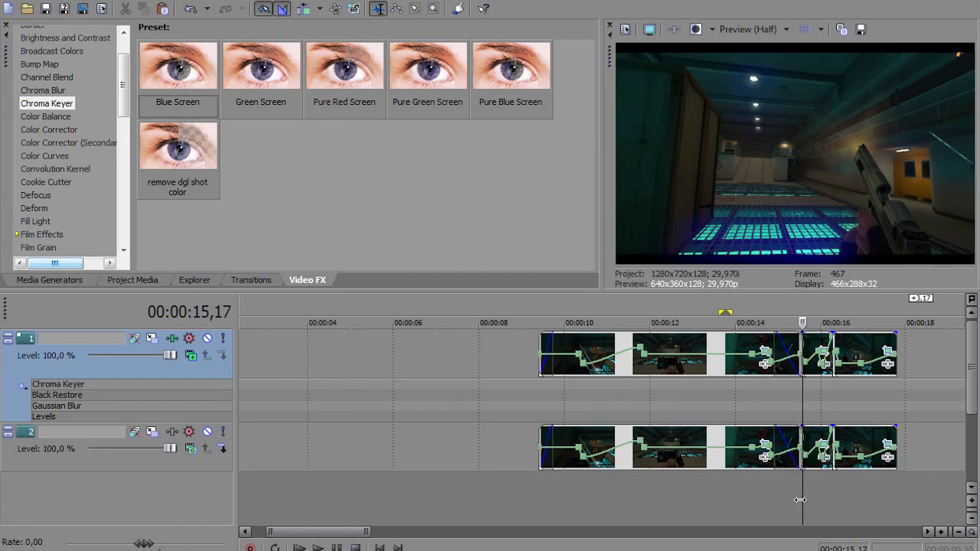
left_click(800, 502)
Step: Compare the glow around the pistol's muzzle flash with the upper track's Chroma Keyer switched off and on again
right_click(167, 395)
left_click(199, 403)
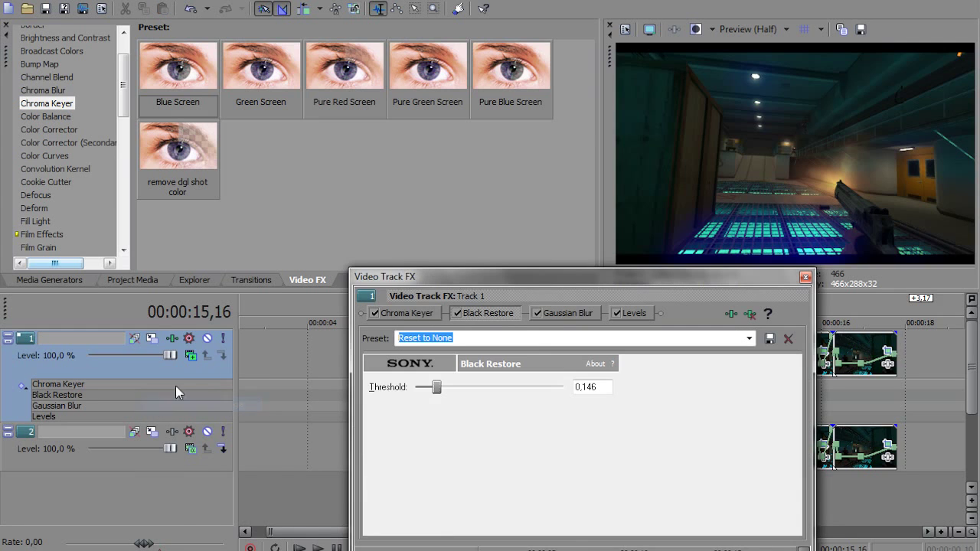
left_click(406, 314)
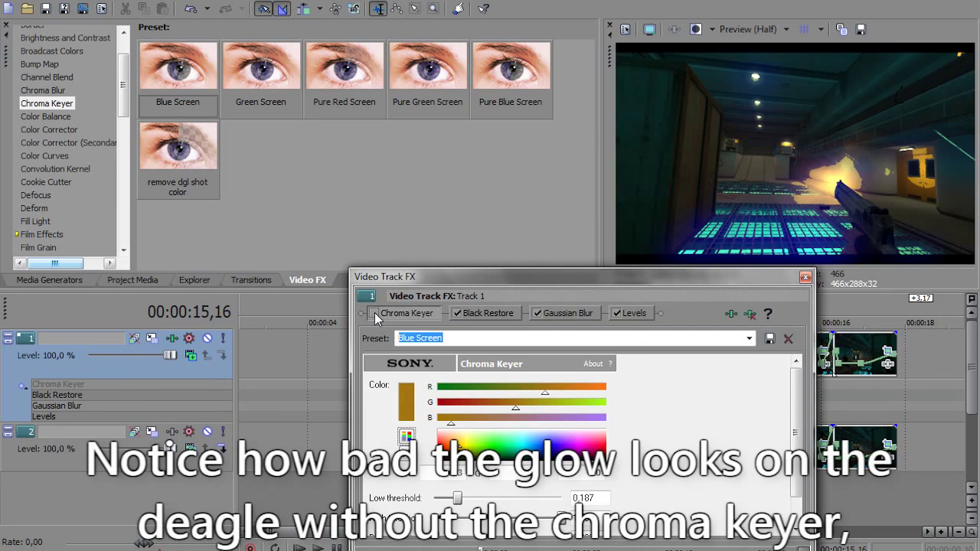
left_click(374, 313)
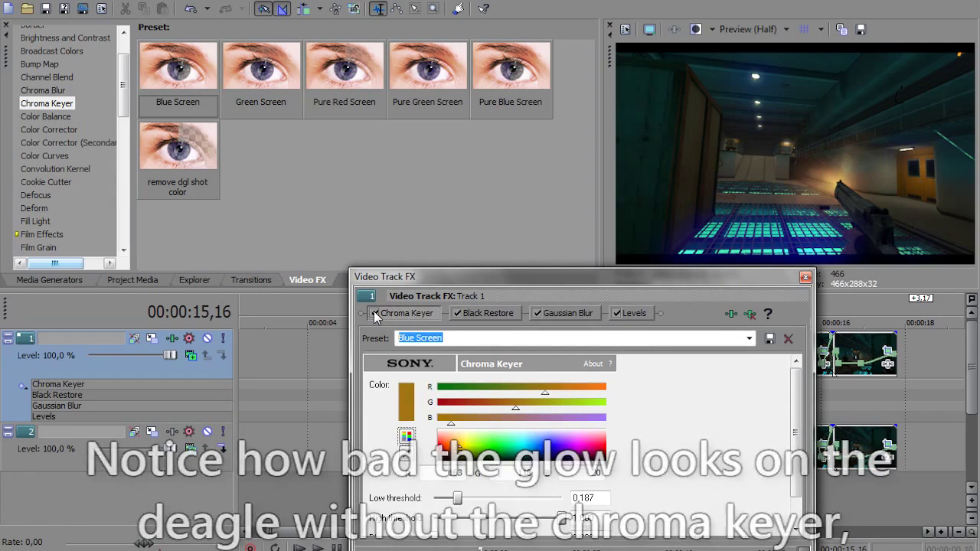
left_click(806, 278)
Step: At 00:00:10,21, add a second Gaussian Blur with the Light Blur preset to the upper track, with horizontal and vertical ranges of 0,002
left_click(605, 494)
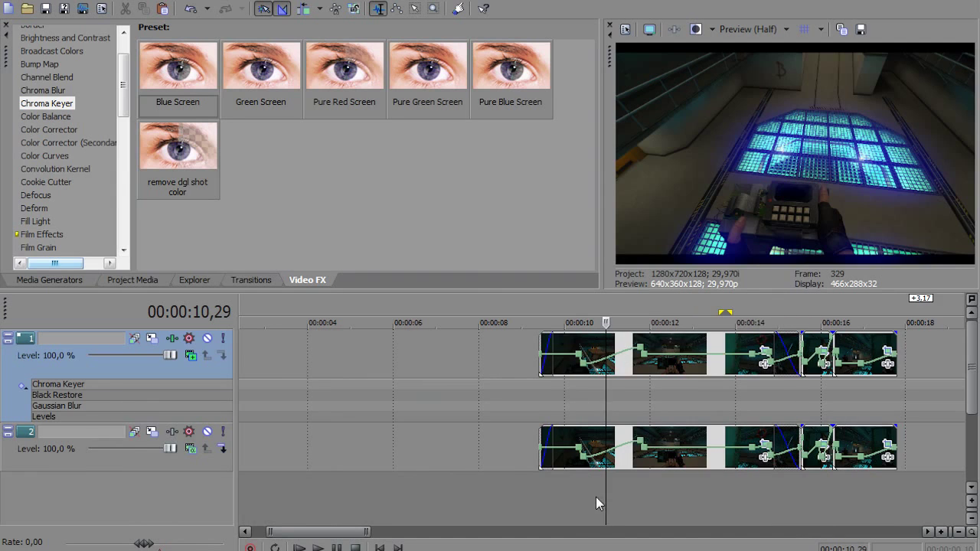
left_click(591, 503)
left_click(595, 502)
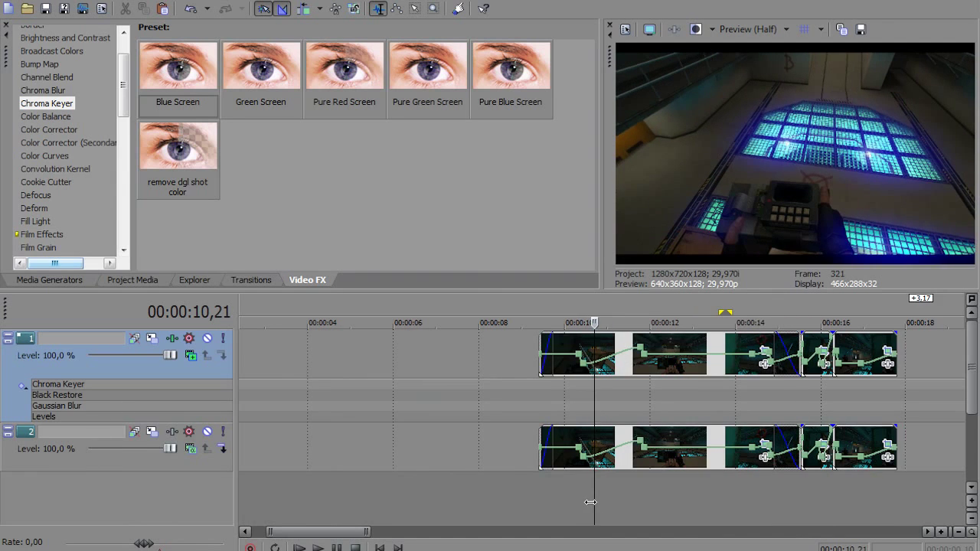
scroll(68, 150, "down", 5)
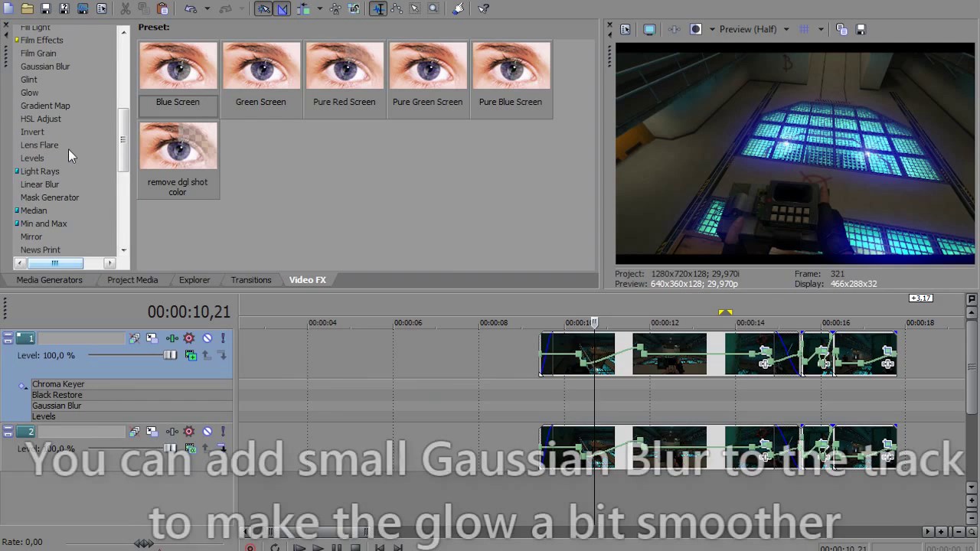
left_click(77, 68)
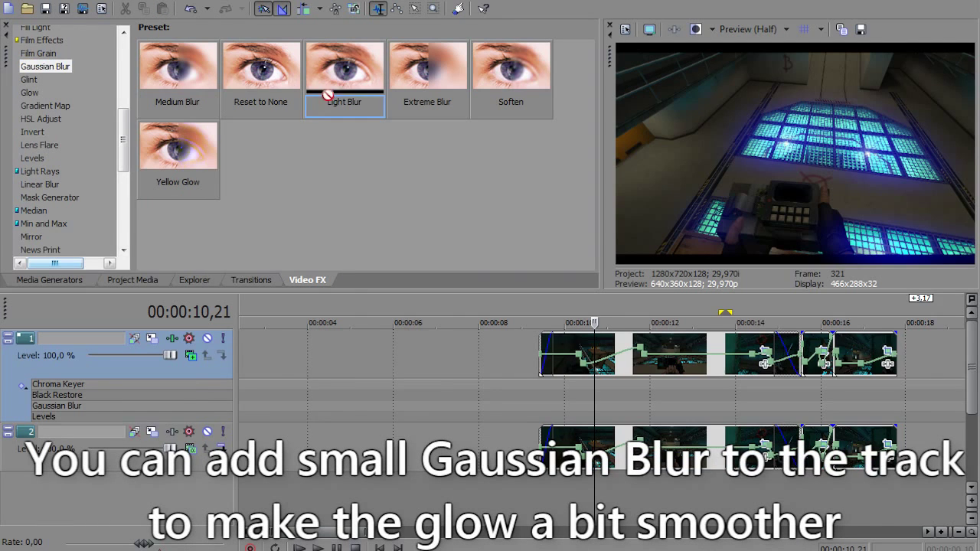
left_click_drag(329, 92, 201, 399)
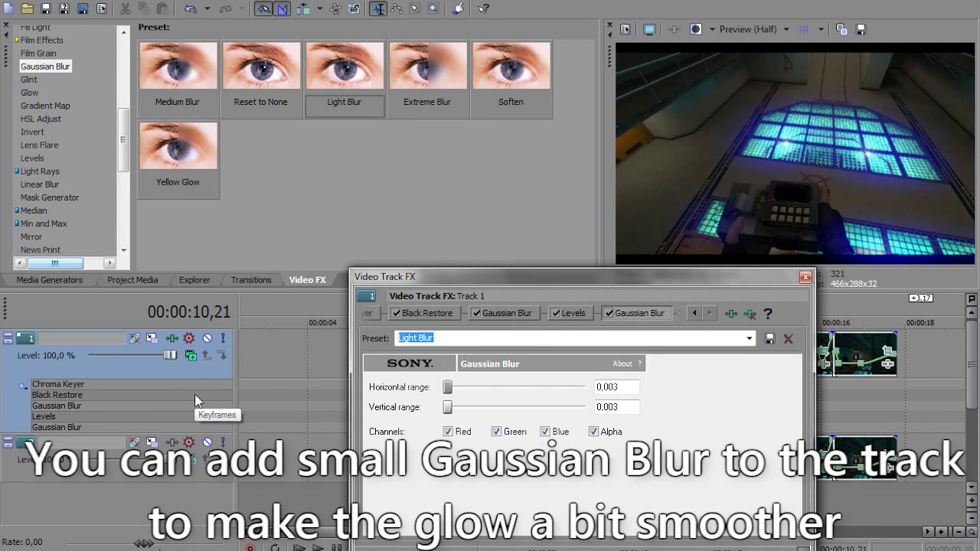
type("2")
key("Tab")
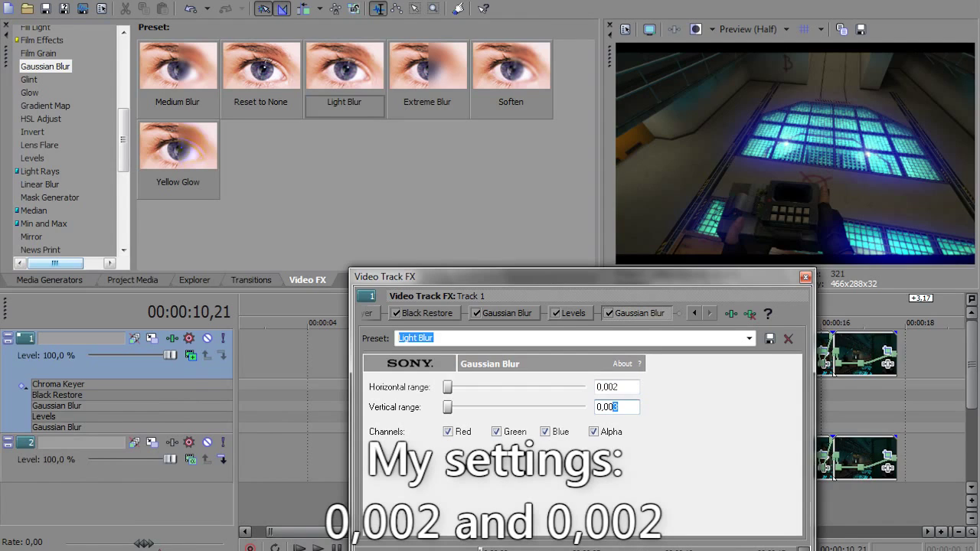
left_click(806, 277)
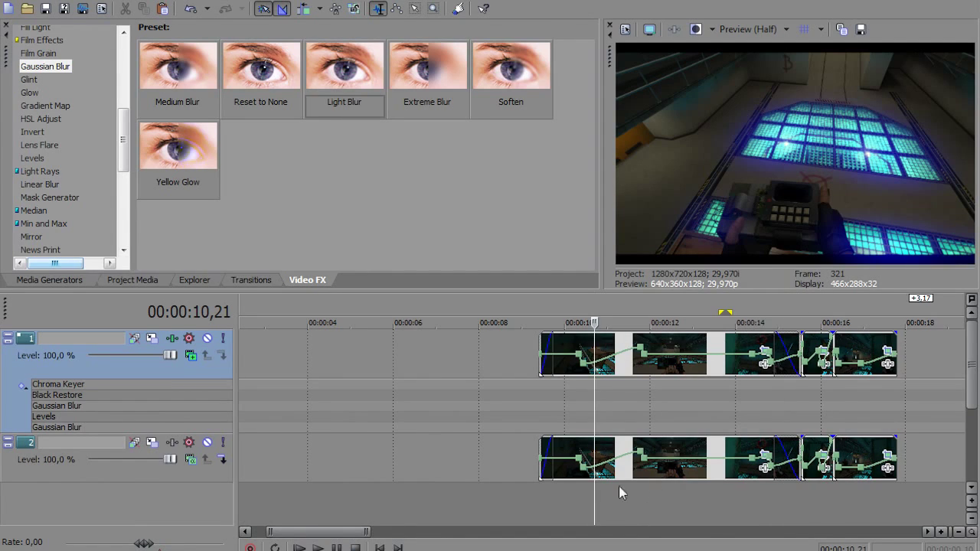
Step: Add Color Balance with the Reset to None preset to the upper track and raise red to about 0,369 for the highlights
scroll(58, 116, "down", 2)
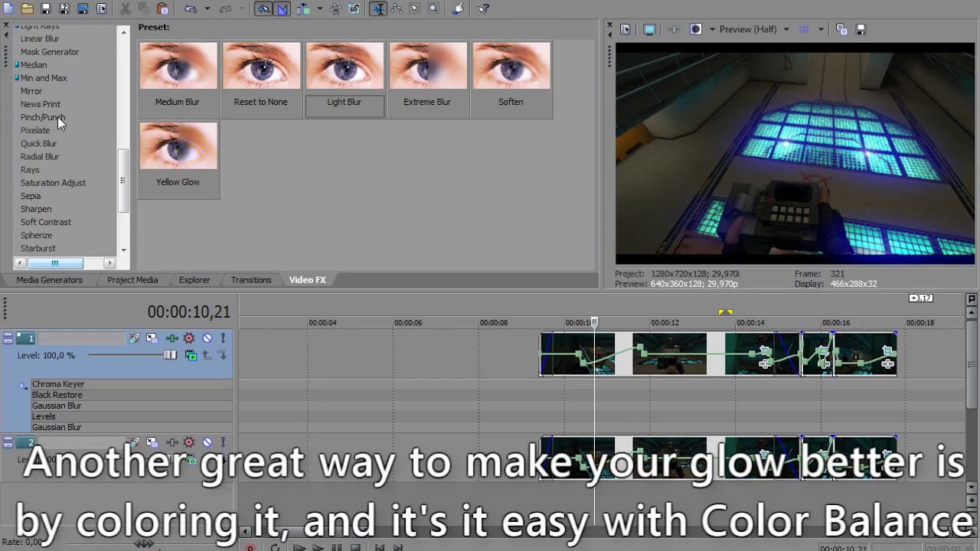
scroll(58, 117, "up", 5)
scroll(59, 118, "up", 4)
left_click(57, 117)
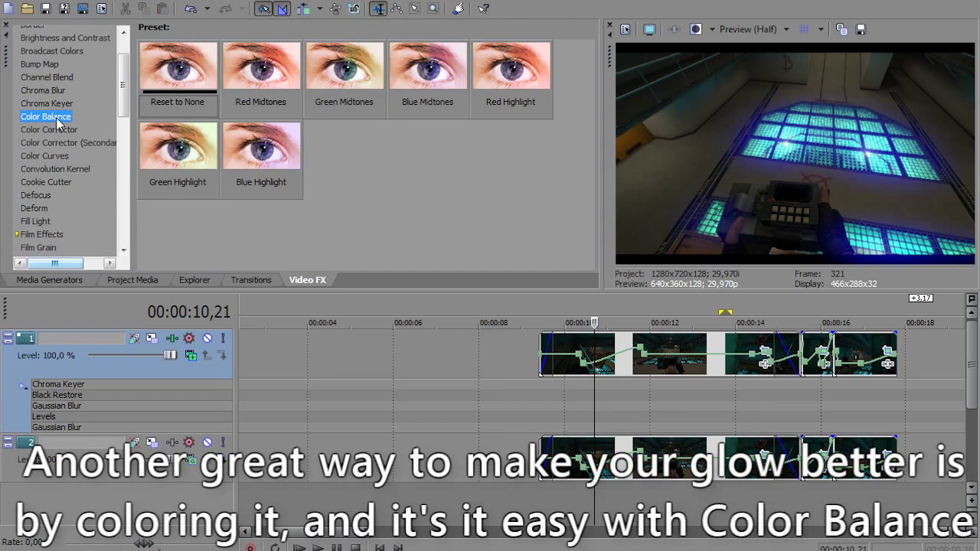
left_click_drag(166, 70, 168, 415)
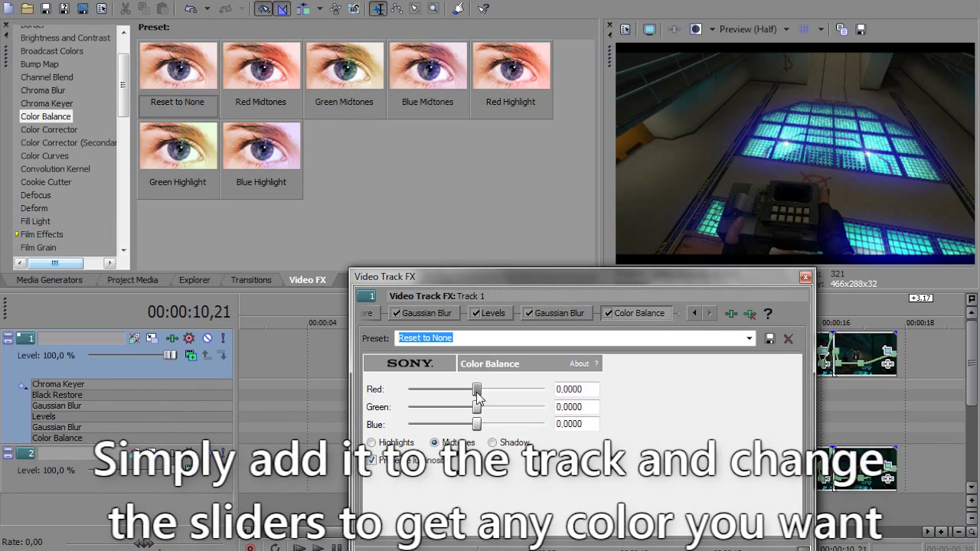
left_click_drag(476, 391, 514, 391)
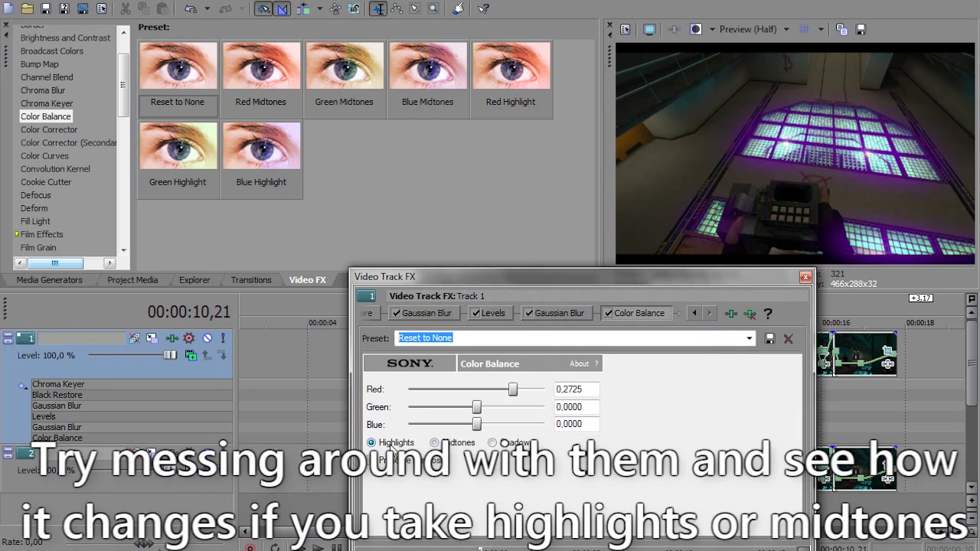
left_click_drag(512, 389, 525, 390)
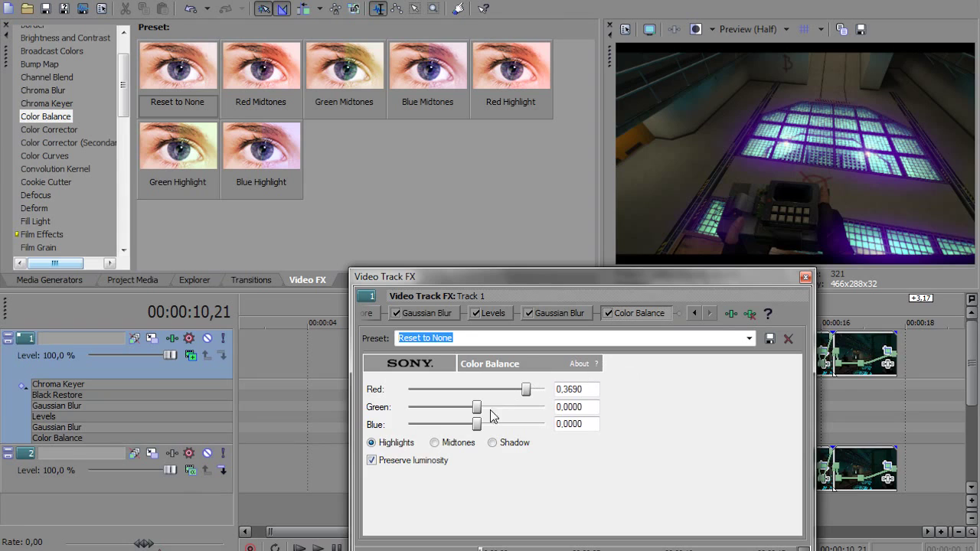
Step: With the upper track soloed, set the Color Balance midtones to red 0,5, green about -0,091 and blue -0,5, and unsolo the track
left_click(223, 338)
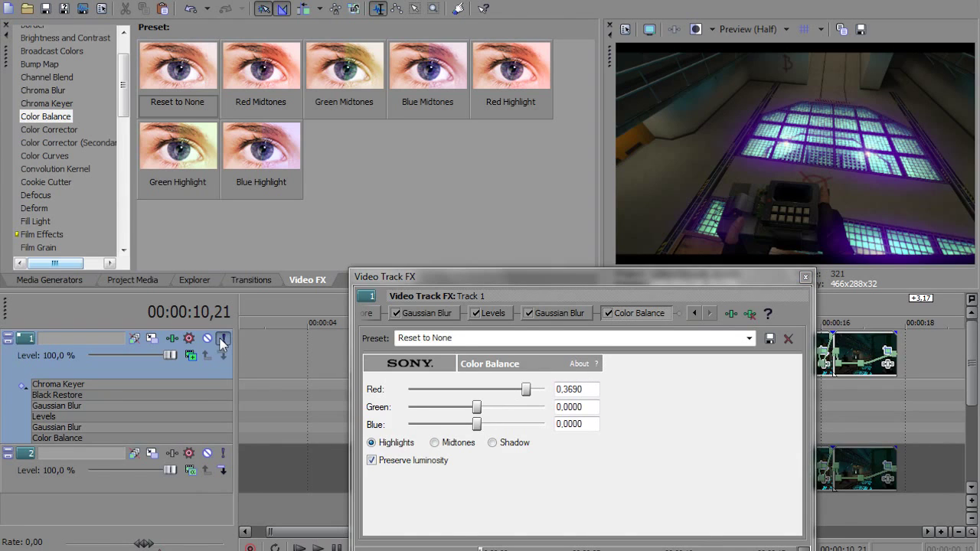
left_click(435, 444)
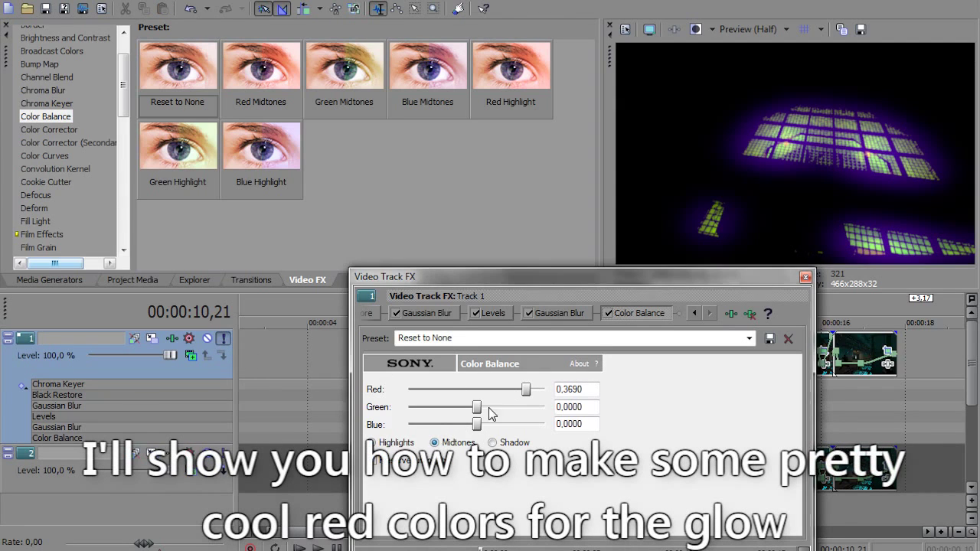
left_click_drag(530, 388, 563, 389)
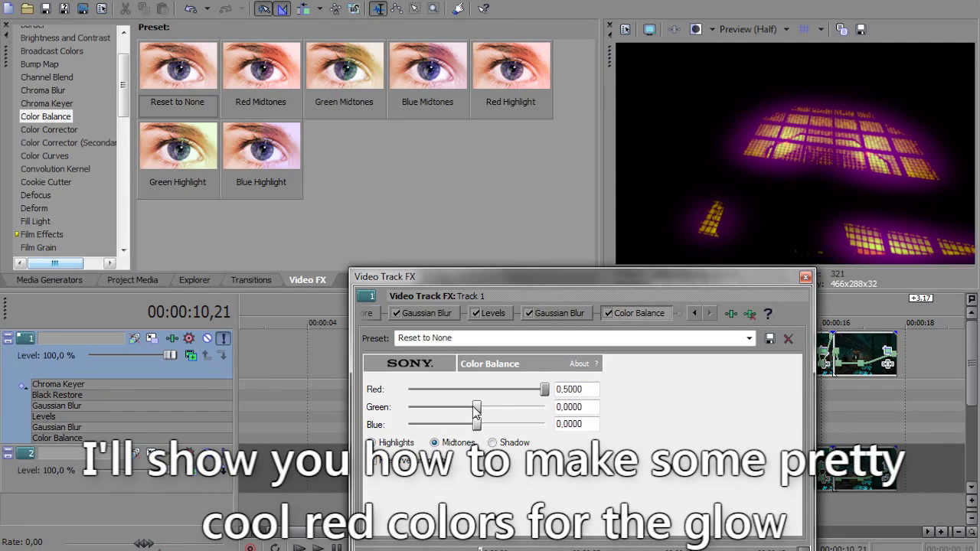
left_click_drag(474, 412, 405, 409)
mouse_move(477, 424)
left_mouse_down()
mouse_move(393, 426)
mouse_move(464, 411)
left_mouse_up()
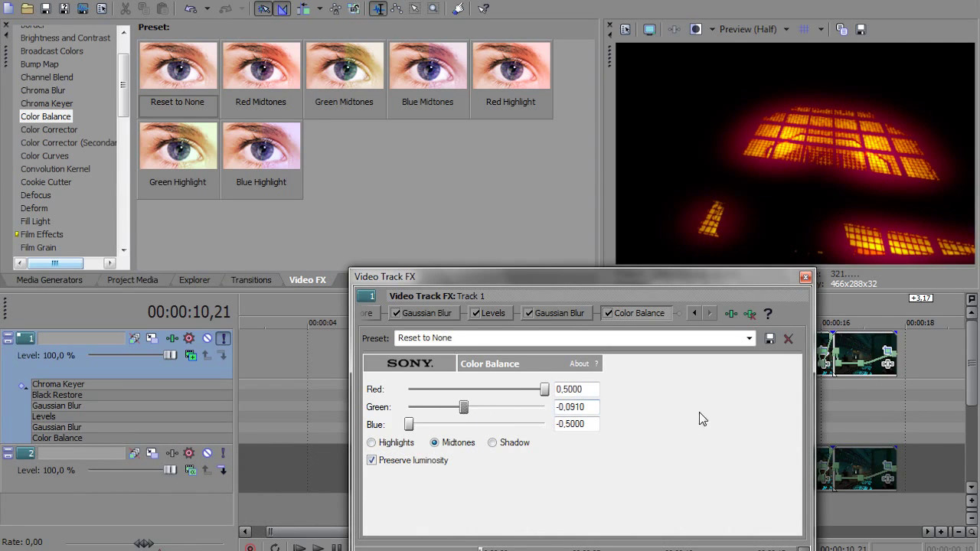
left_click(224, 338)
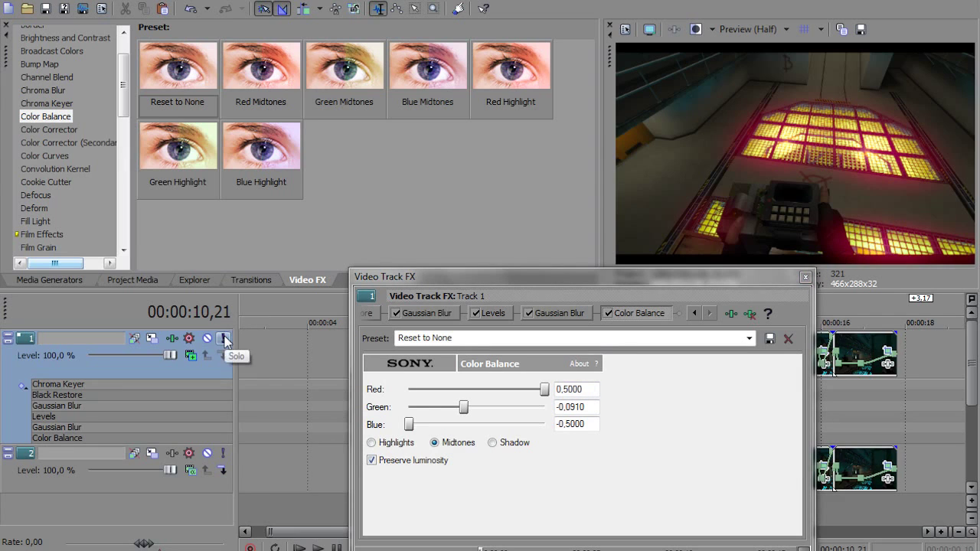
left_click(808, 278)
Step: Check the recoloured glow on the floor panels at 00:00:12,23 and on the warehouse clip's windows around 00:00:28,11
scroll(837, 386, "down", 4)
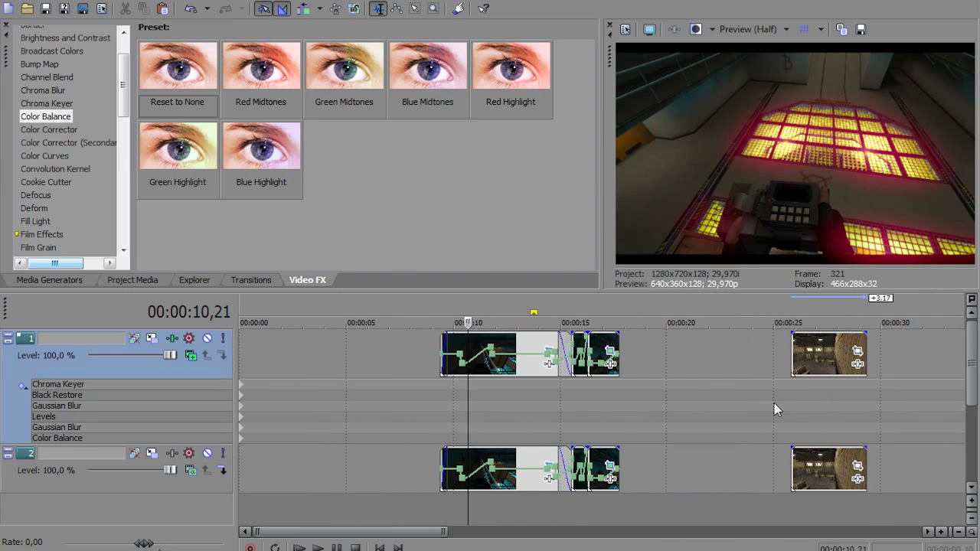
left_click(513, 523)
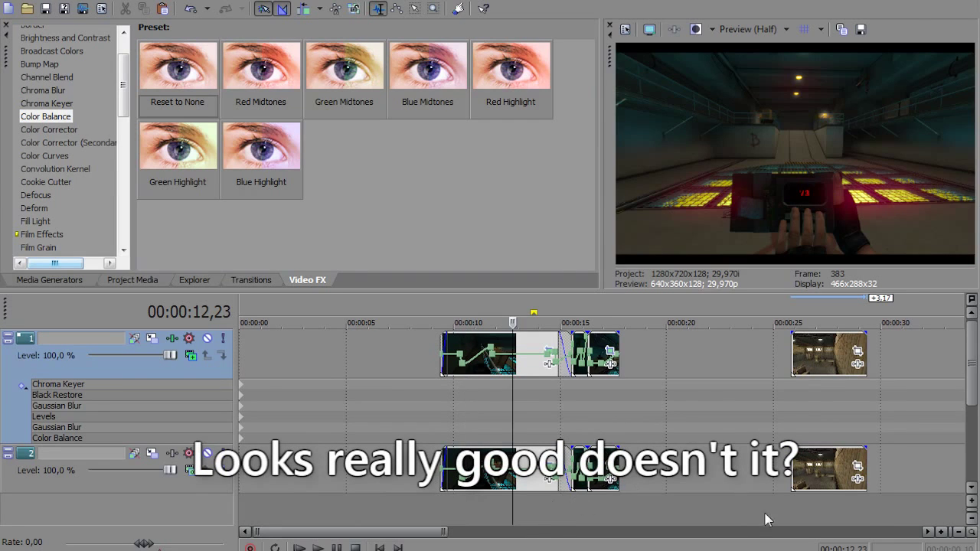
left_click(807, 529)
left_click(826, 532)
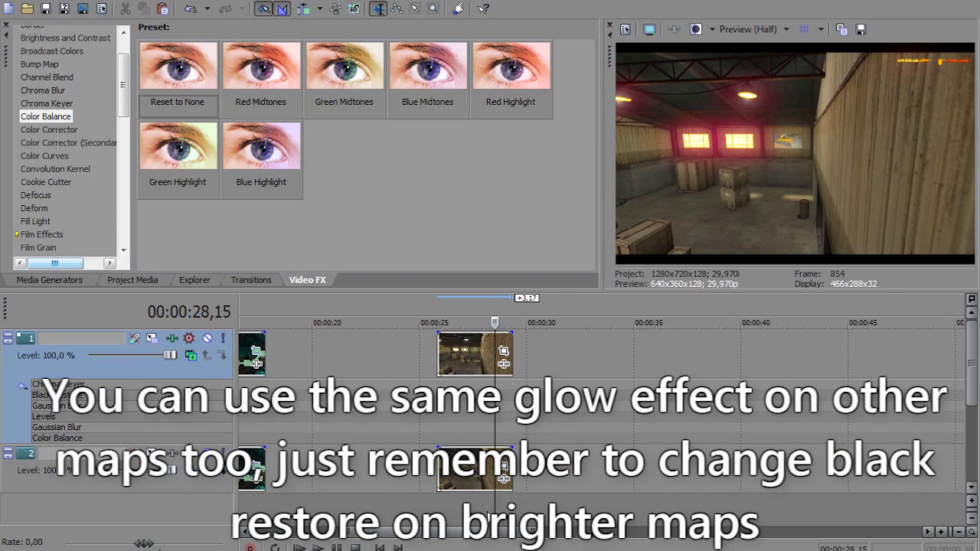
left_click(477, 515)
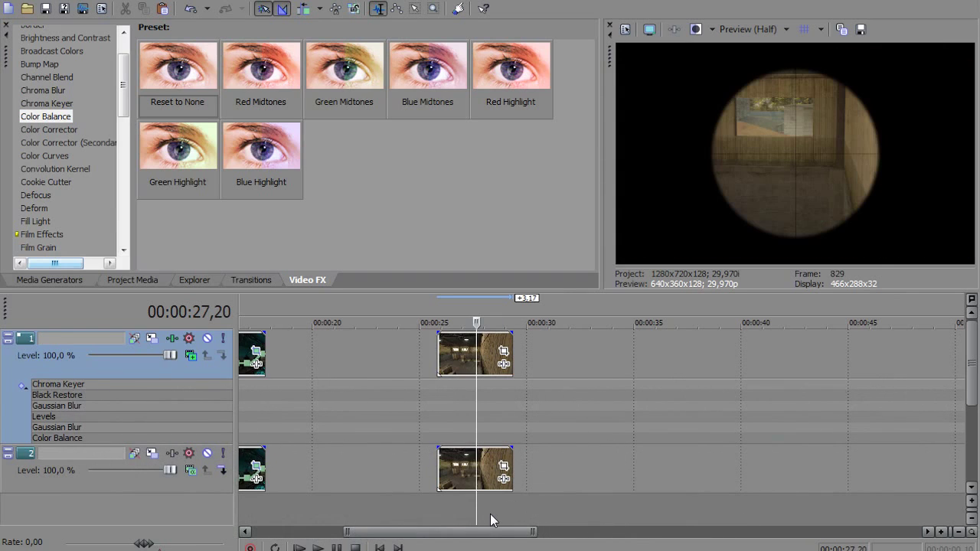
left_click(492, 515)
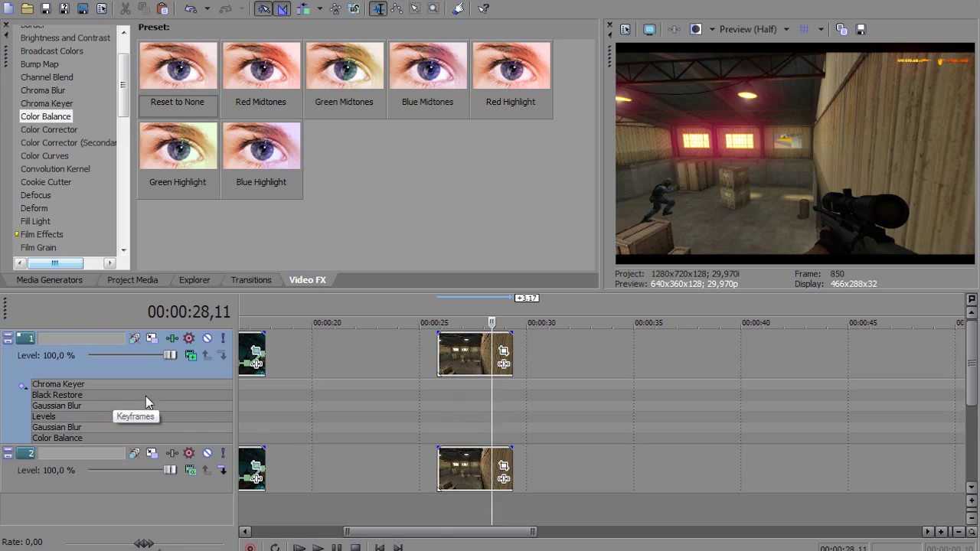
Step: Add keyframes for the upper track's first Gaussian Blur at 00:00:25,20 and at 00:00:25,24, where the warehouse clip starts
left_click(438, 404)
scroll(438, 405, "up", 2)
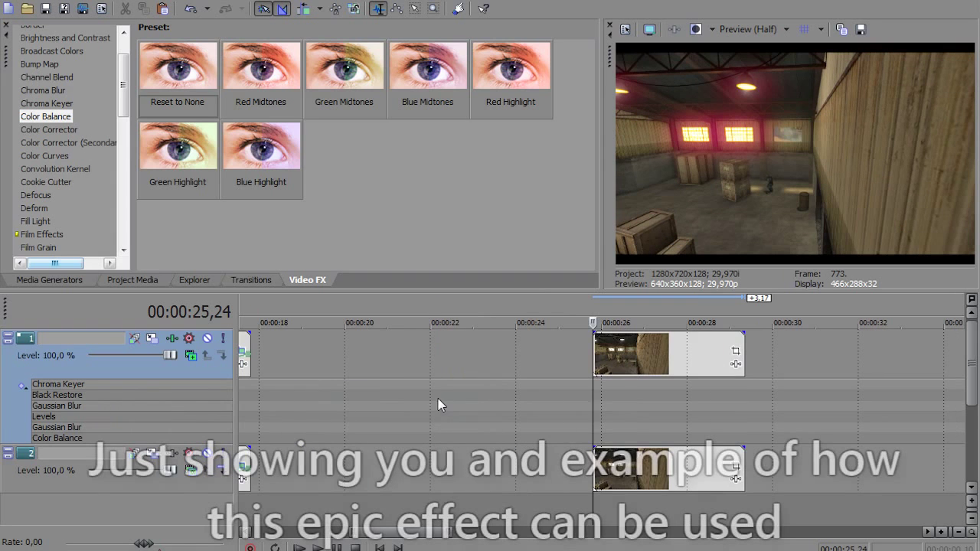
left_click(587, 406)
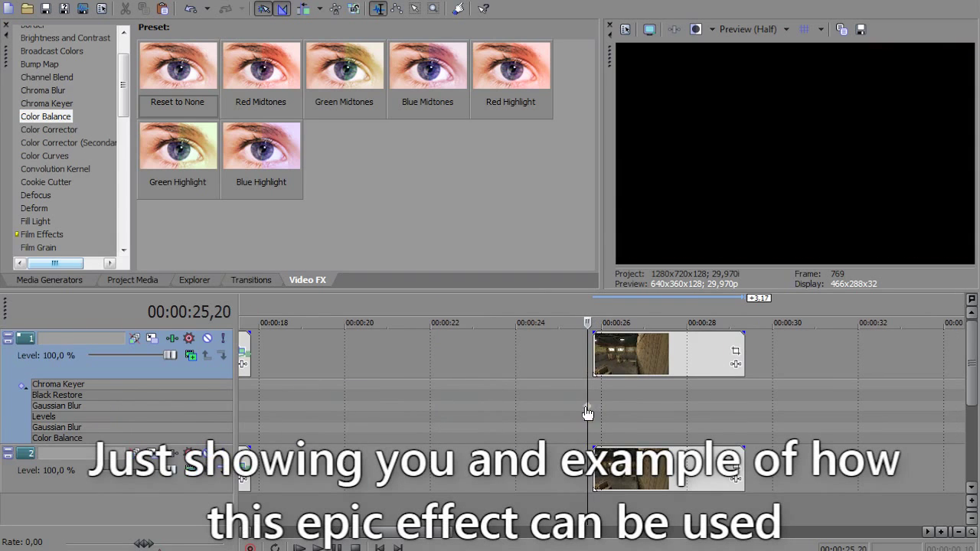
left_click(594, 407)
scroll(595, 413, "up", 2)
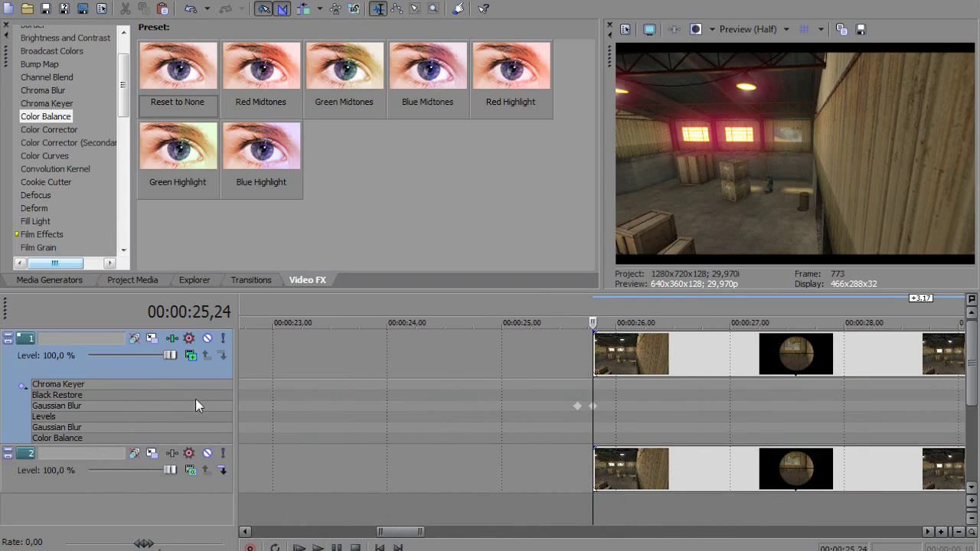
Step: At the 00:00:25,24 keyframe, set the first Gaussian Blur's horizontal range to about 0,363 and vertical range to about 0,067
left_click(86, 405)
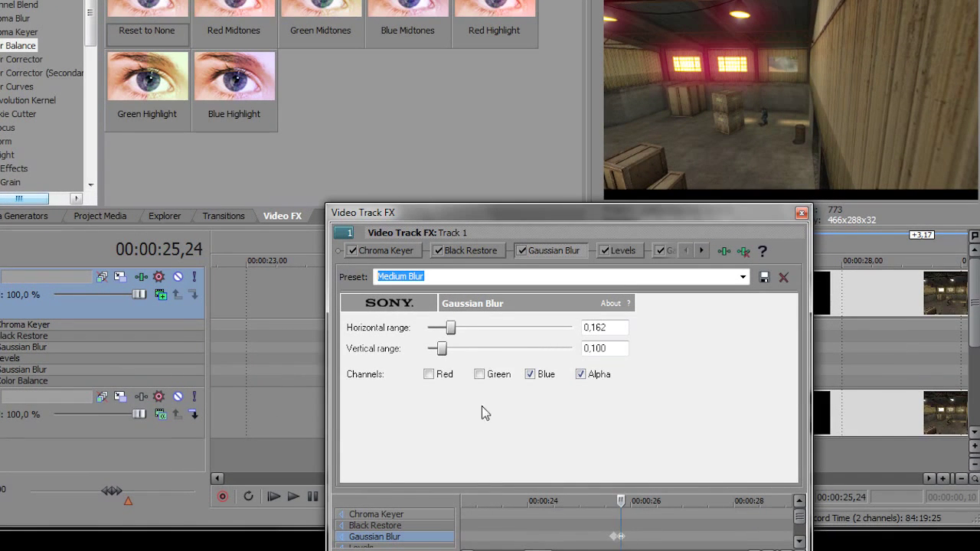
left_click_drag(451, 340, 436, 357)
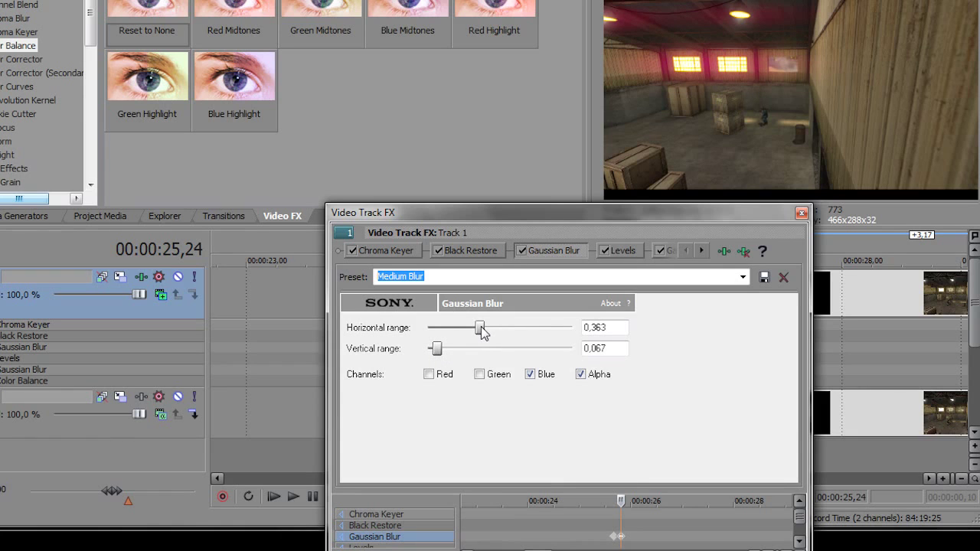
left_click(801, 213)
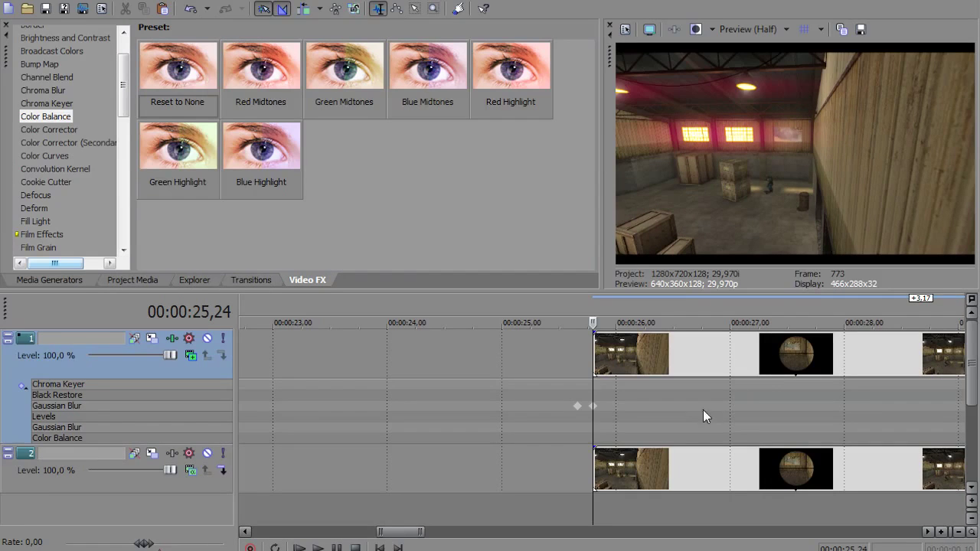
Step: Play back the warehouse clip and check the widened window glow at 00:00:27,16 and 00:00:27,23
key("space")
left_click(790, 408)
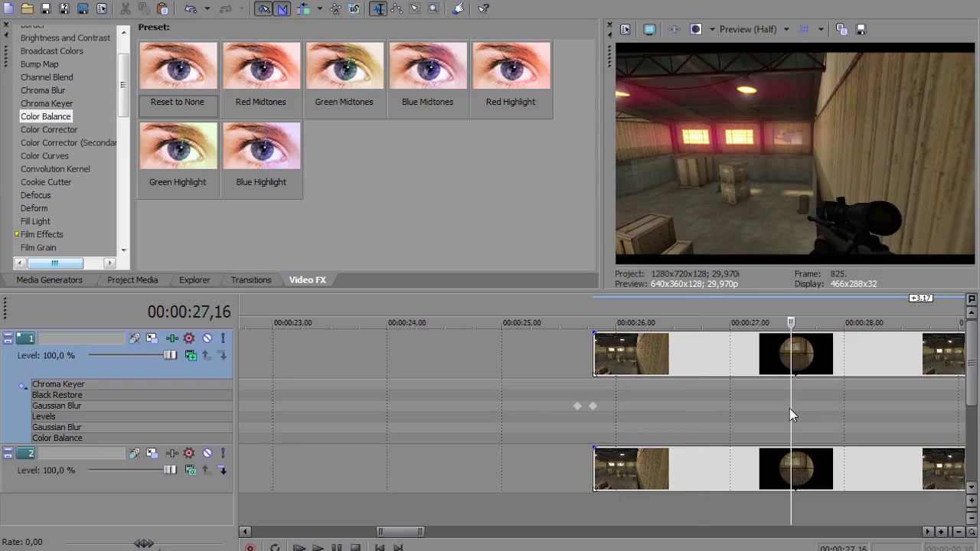
left_click(816, 408)
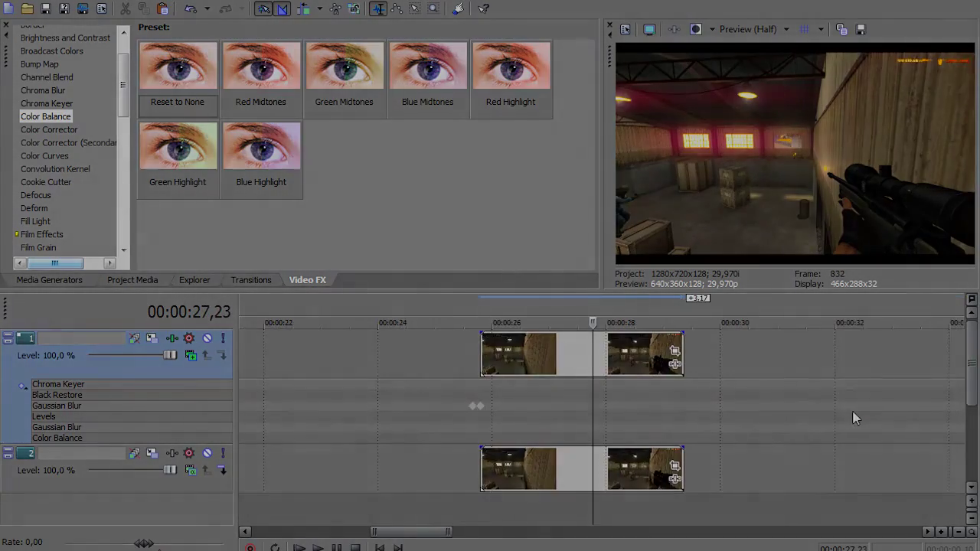